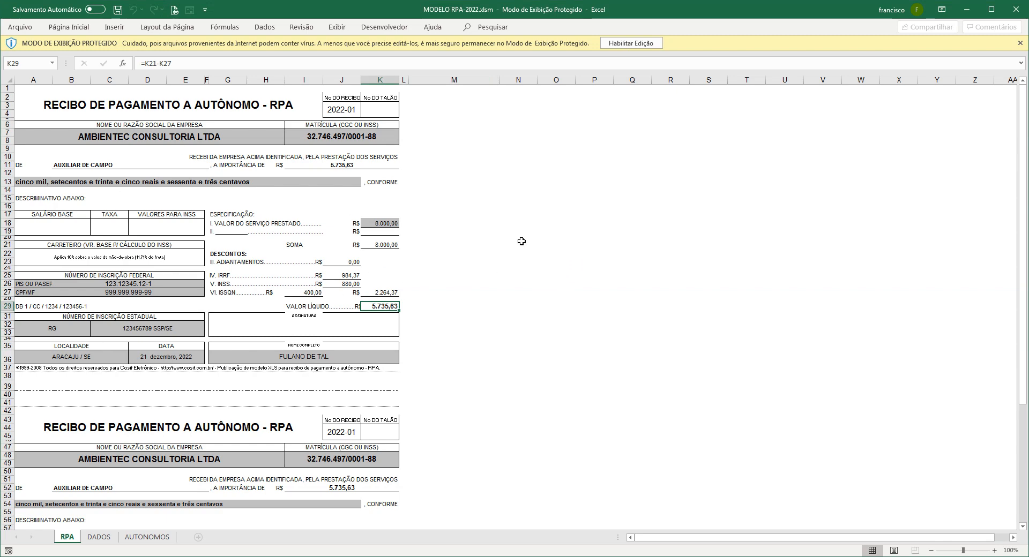
Open the print preview of the RPA receipt from the Quick Access Toolbar
left_click(174, 10)
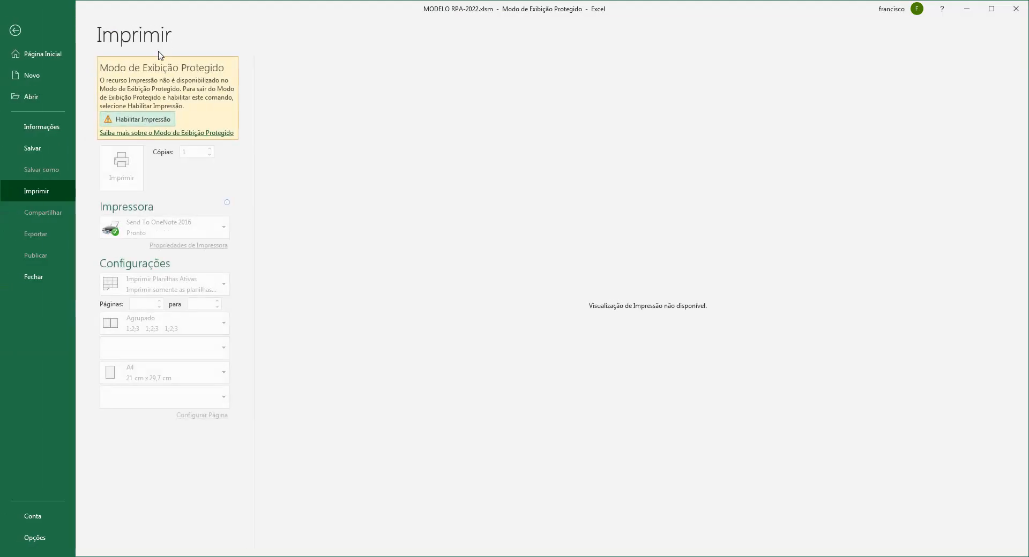
Enable printing to exit Protected View, then go back from the print view to the worksheet
left_click(134, 121)
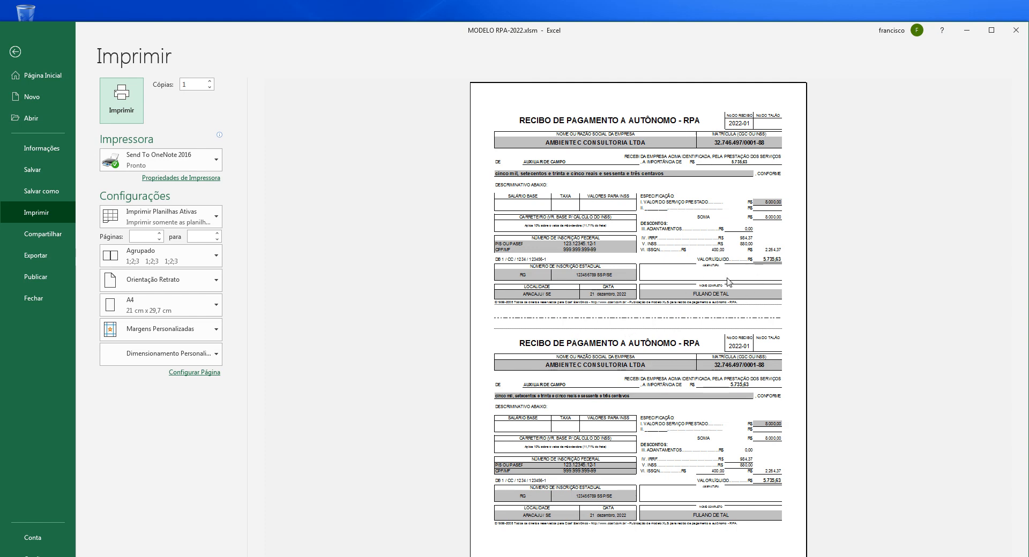
left_click(19, 53)
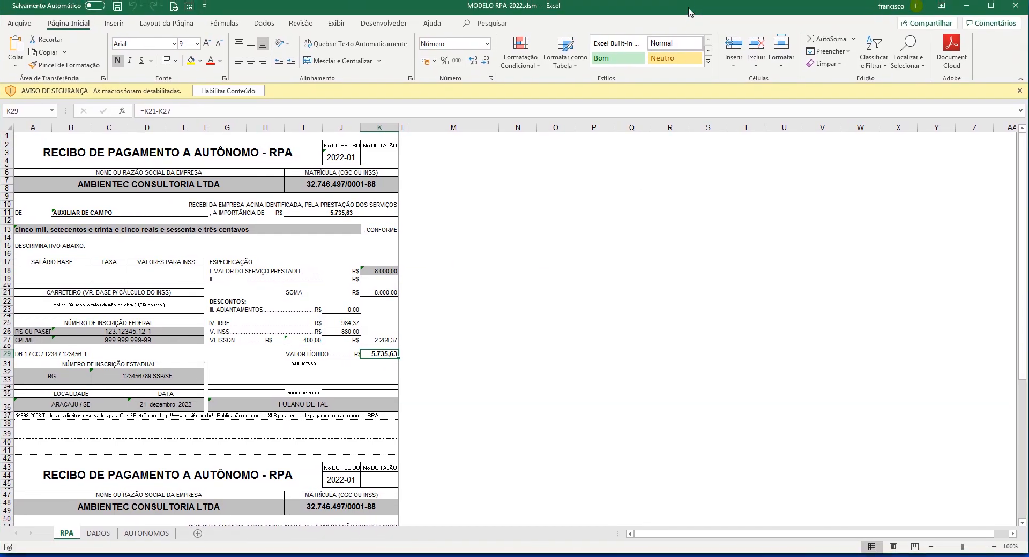
Maximize the window, enable macros on the AUTONOMOS sheet, and open the table's data form
double_click(689, 8)
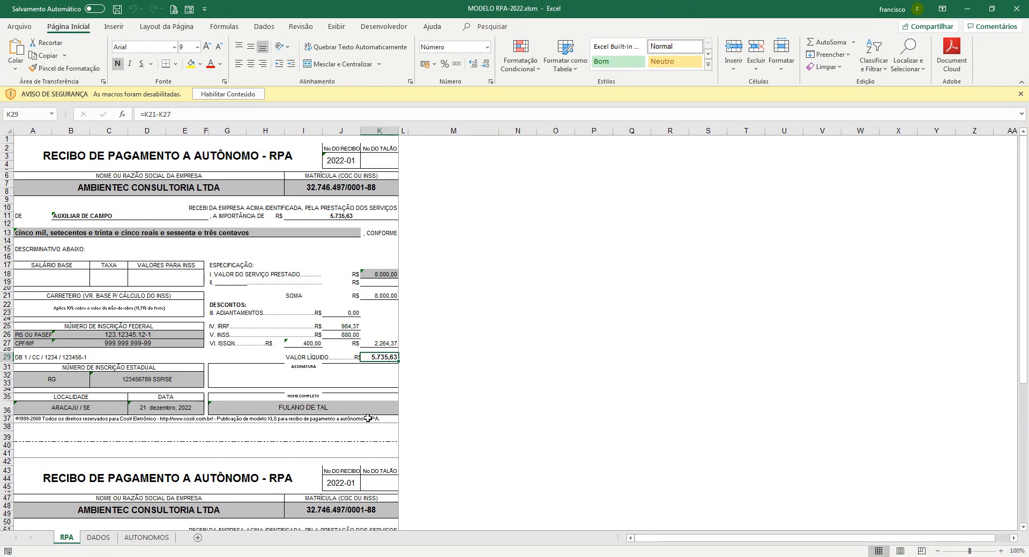
left_click(146, 538)
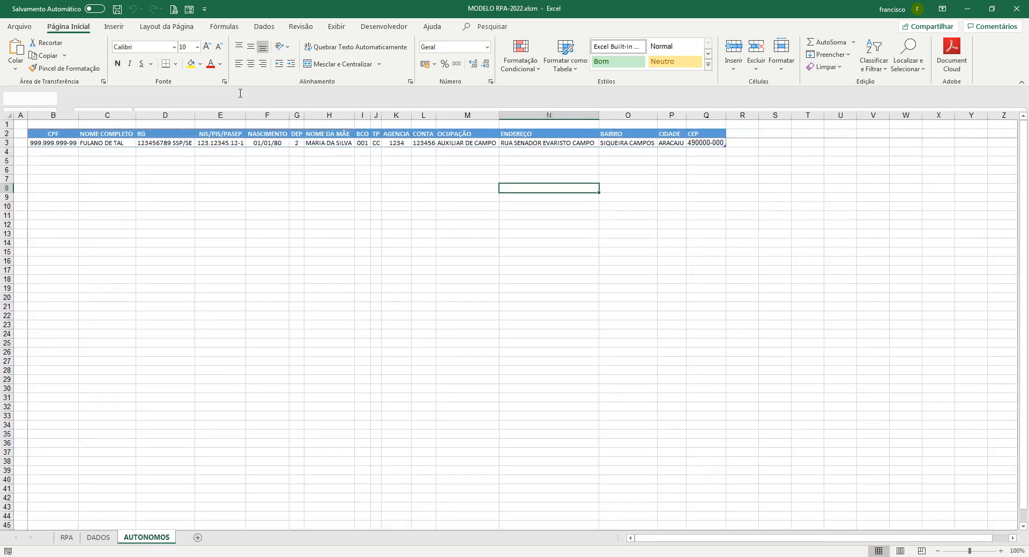
left_click(240, 94)
left_click(361, 227)
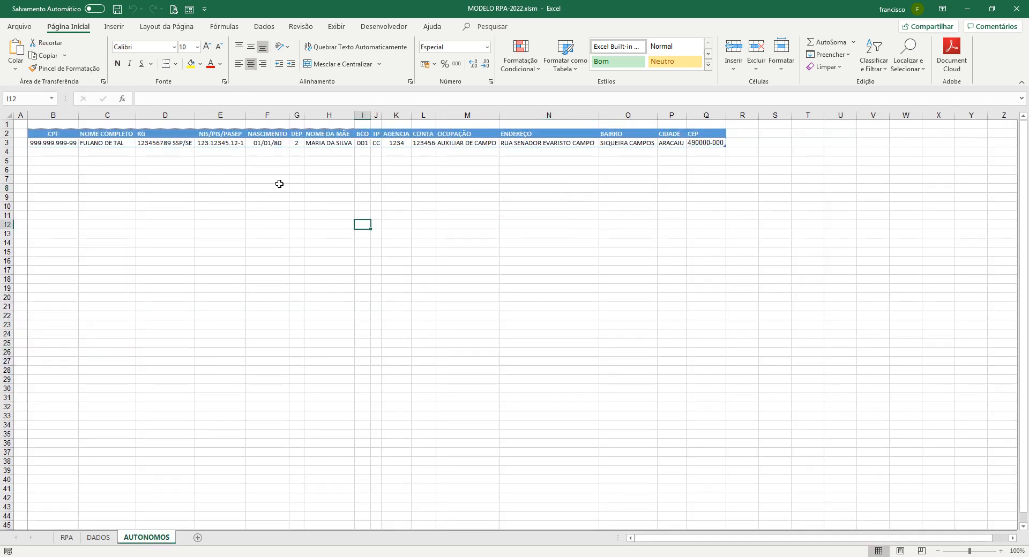
left_click(267, 179)
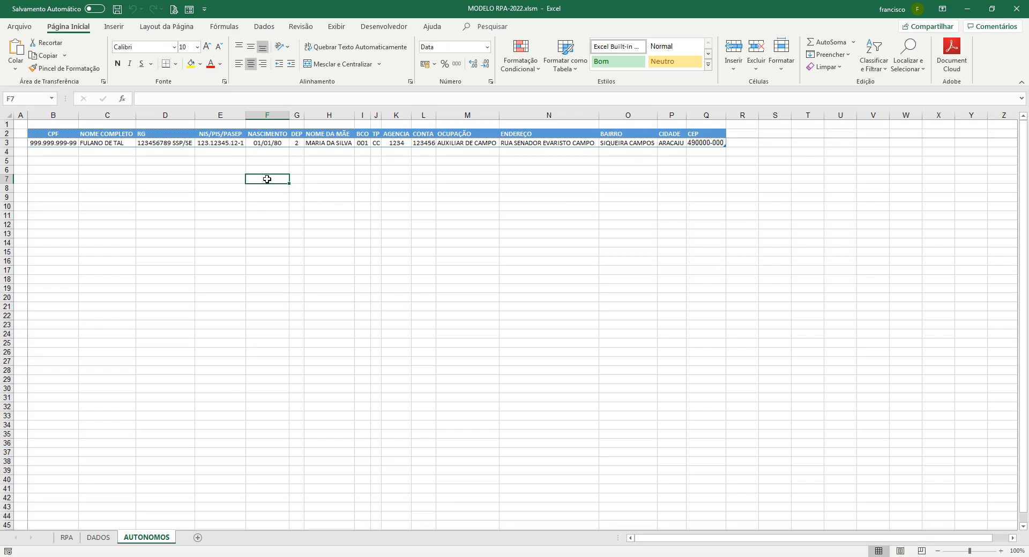
left_click(120, 142)
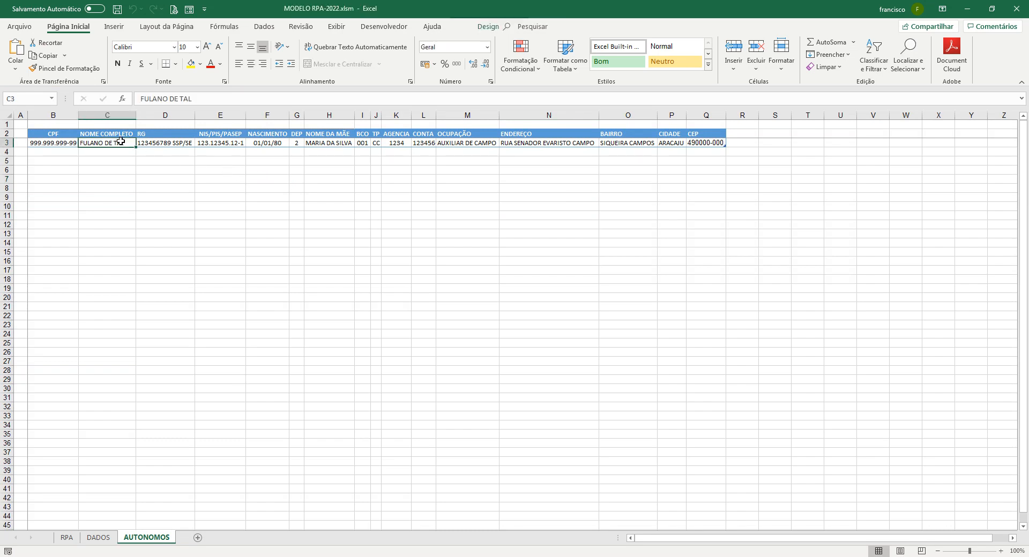
left_click(189, 9)
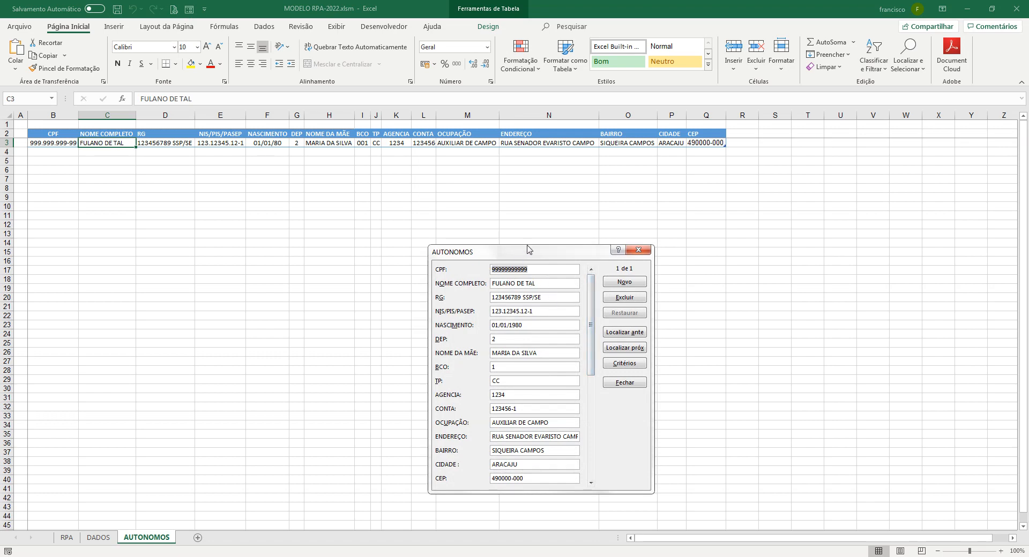
Start a new record and enter the worker's CPF, full name and RG
left_click(625, 284)
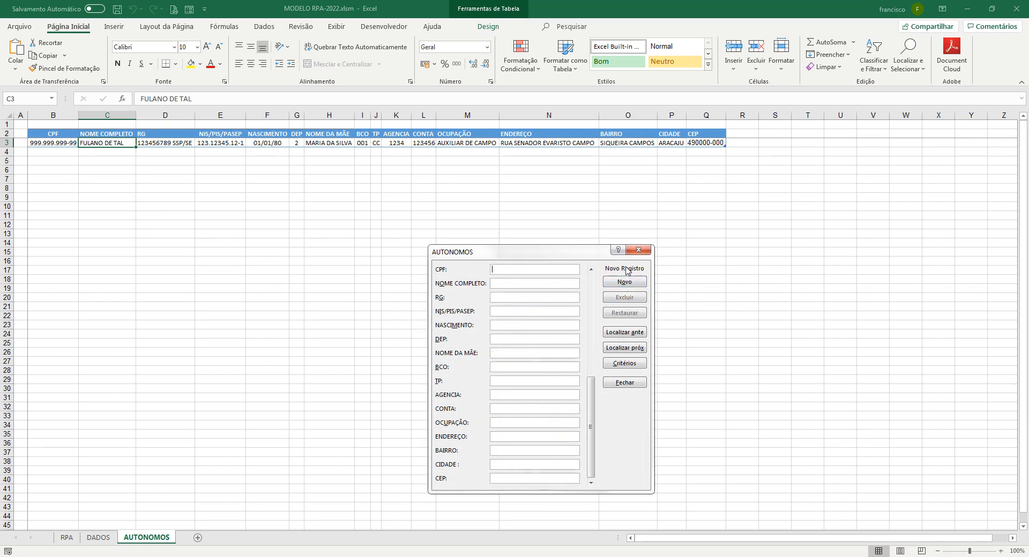
key("Tab")
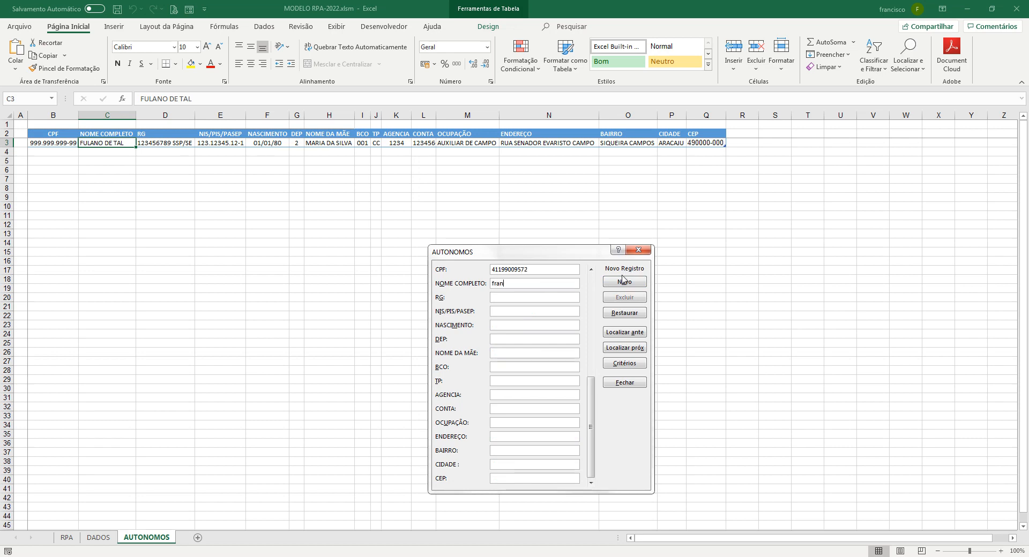
key("BackSpace")
key("BackSpace")
key("BackSpace")
key("BackSpace")
Fill in the worker's PIS number, birth date, 0 dependents and mother's name
key("Tab")
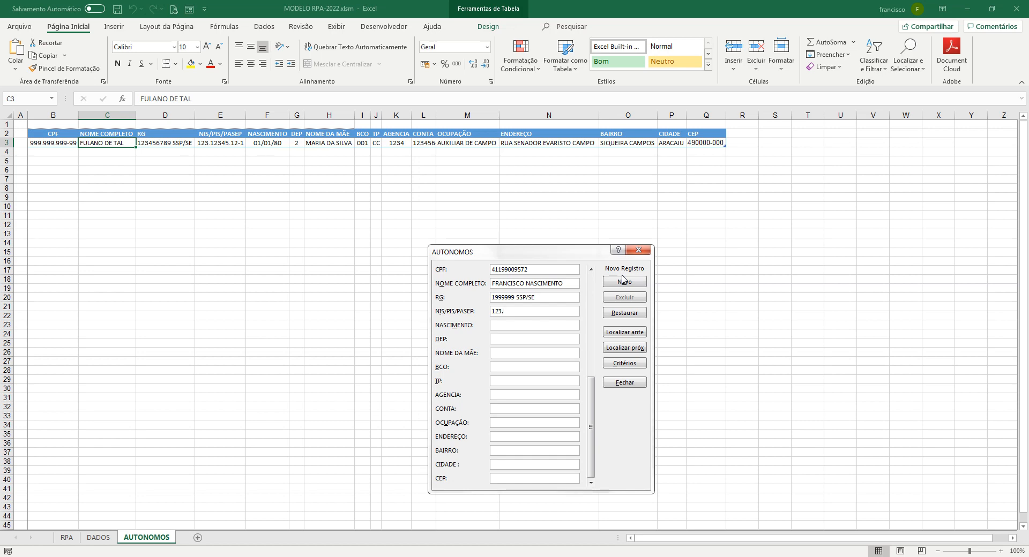
key("Tab")
key("Tab")
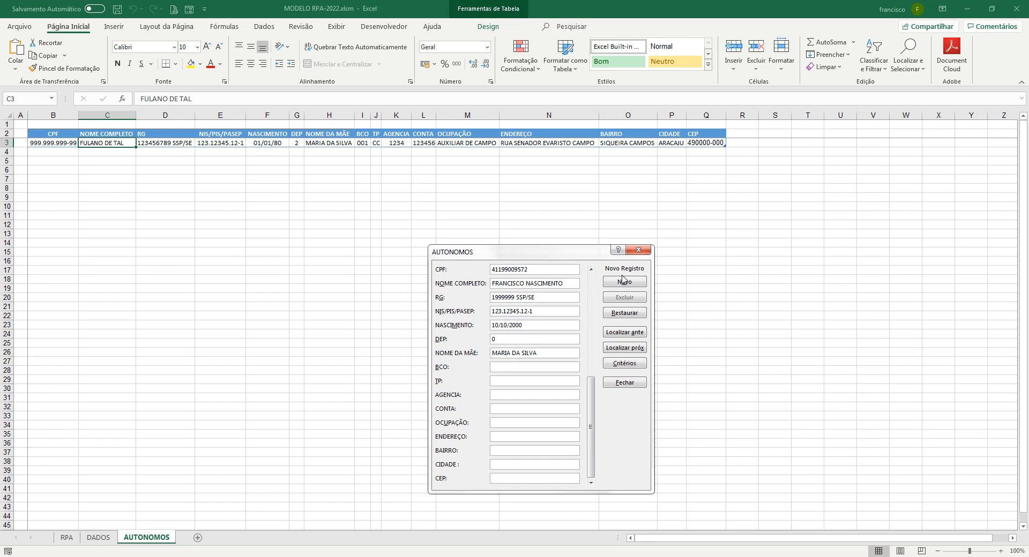
Enter the bank details, occupation AUXILIAR DE CAMPO ARQUEOLOGIA, address, district and city
type("001")
type("P")
type("1234")
type("12")
type("3456-1")
key("Tab")
type("AUXILIAR DE CAMPO ARQUEO")
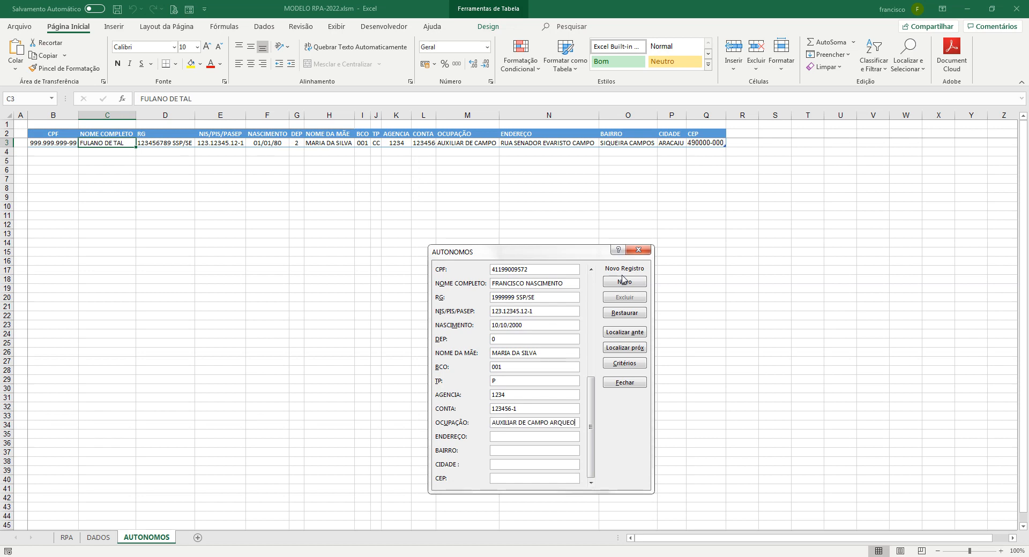
type("LOGIA")
type("RUA")
type(" TA")
type("L BAIRRO")
key("BackSpace")
key("BackSpace")
key("BackSpace")
key("BackSpace")
key("BackSpace")
key("BackSpace")
type("NR 10")
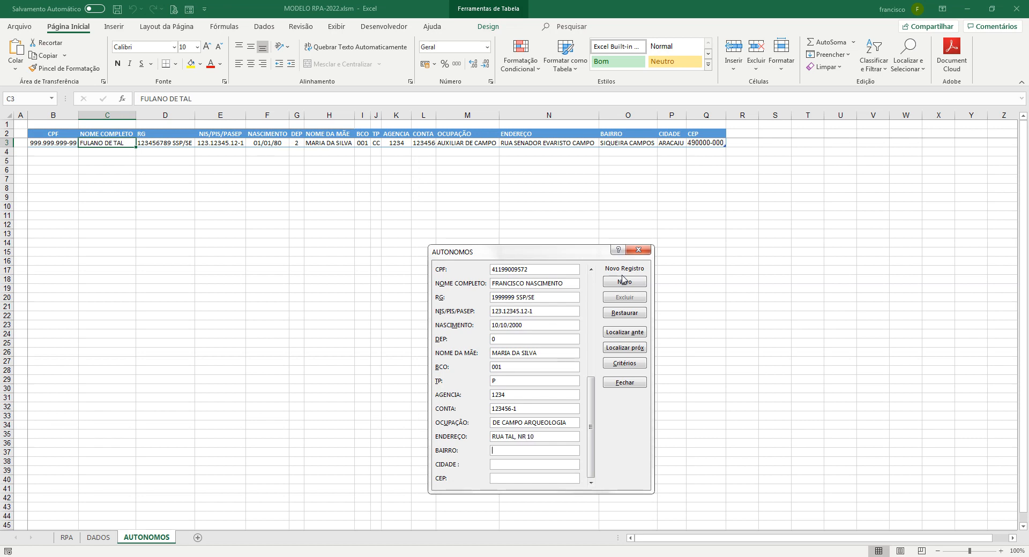
type("ENTR")
type("JAPARATUBA")
Append /SE to the city and add the new record as row 4
key("shift+Tab")
key("End")
type("/SE")
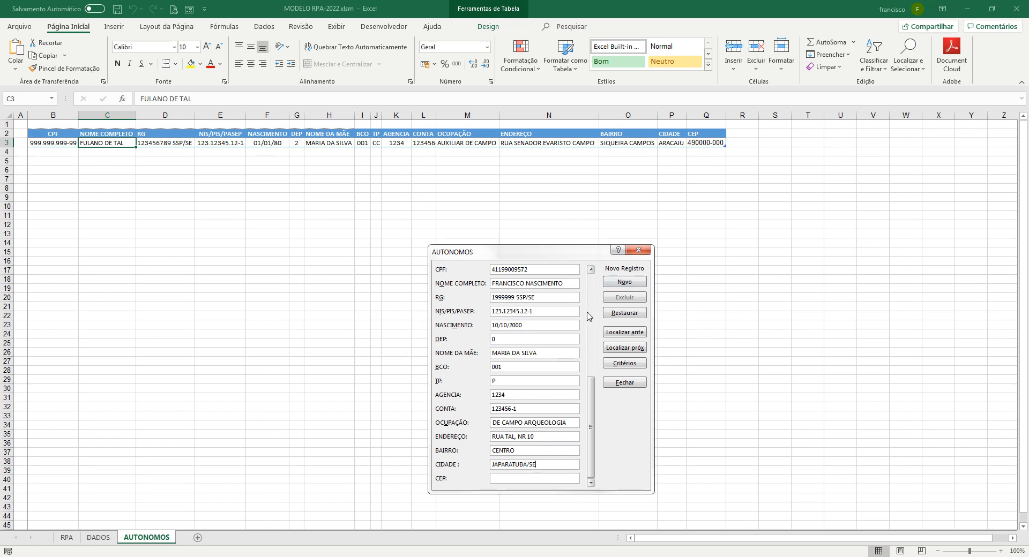
left_click(590, 418)
left_click_drag(587, 418, 523, 409)
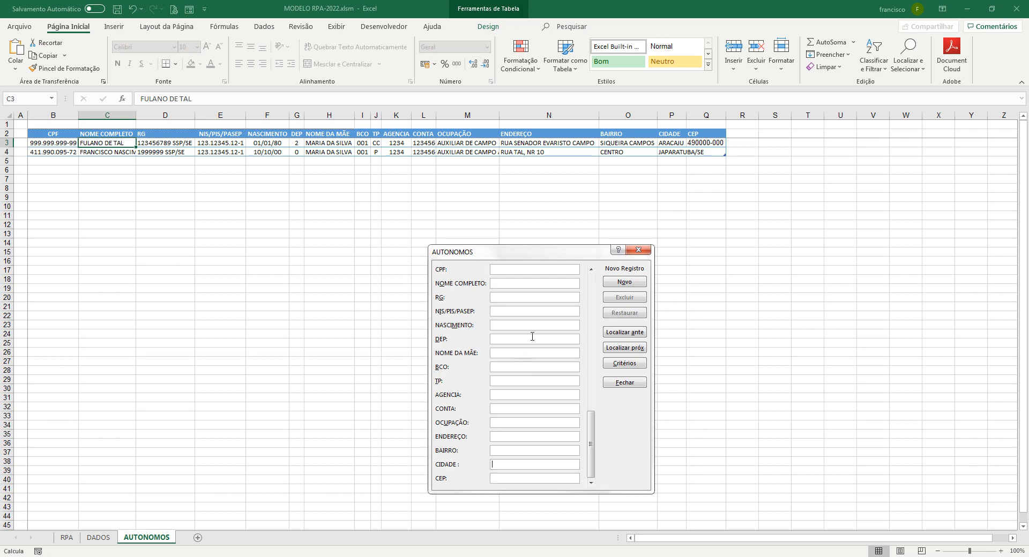
On record 2 of 2, fill in the missing CEP, save it, and close the form
left_click(591, 270)
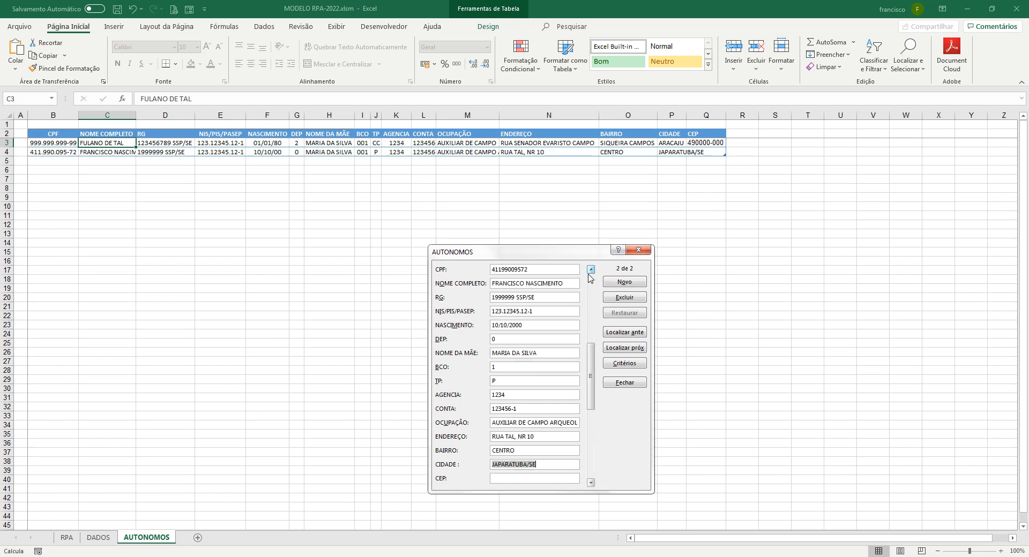
left_click(543, 477)
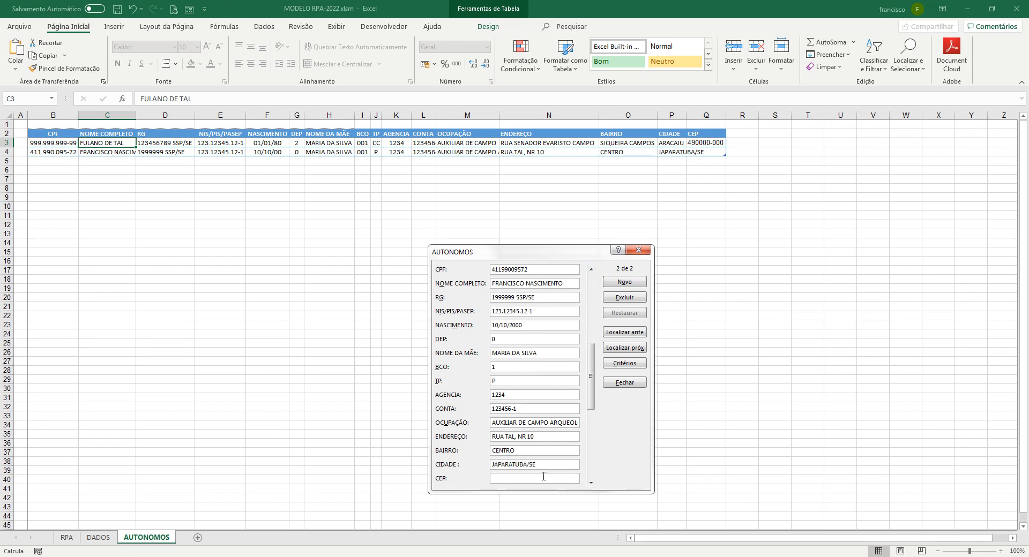
type("49000-000")
key("Return")
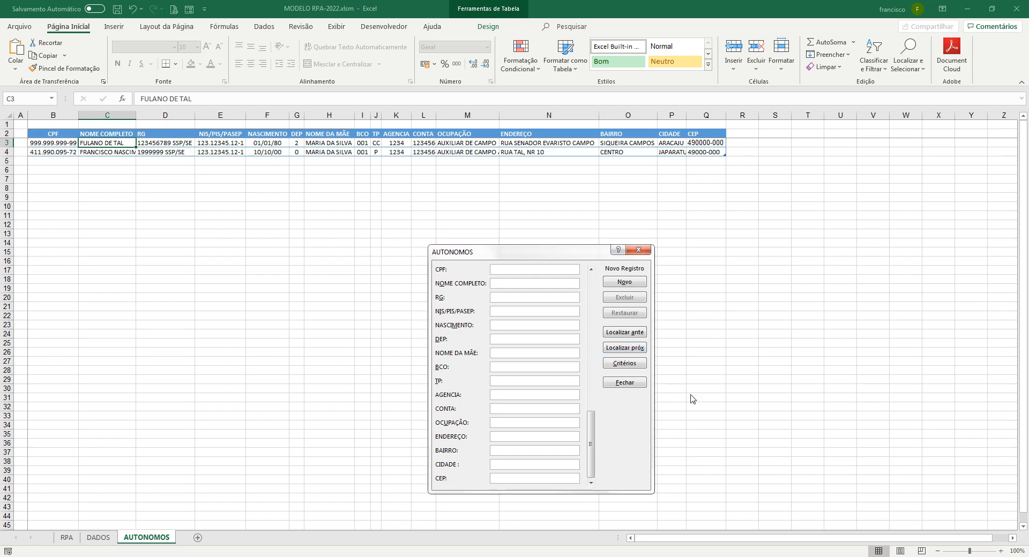
left_click(625, 383)
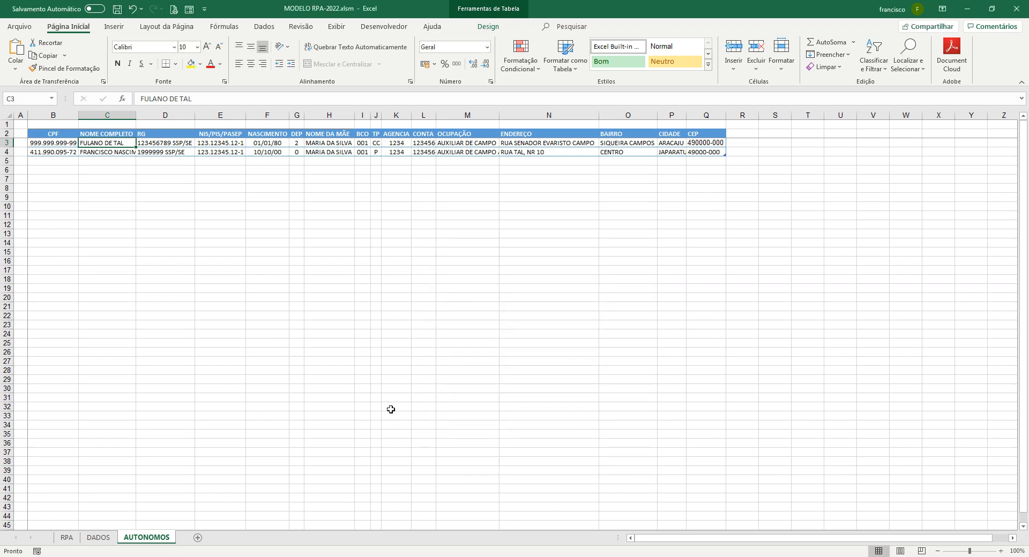
On the DADOS sheet, enter the new receipt number in C3
left_click(99, 537)
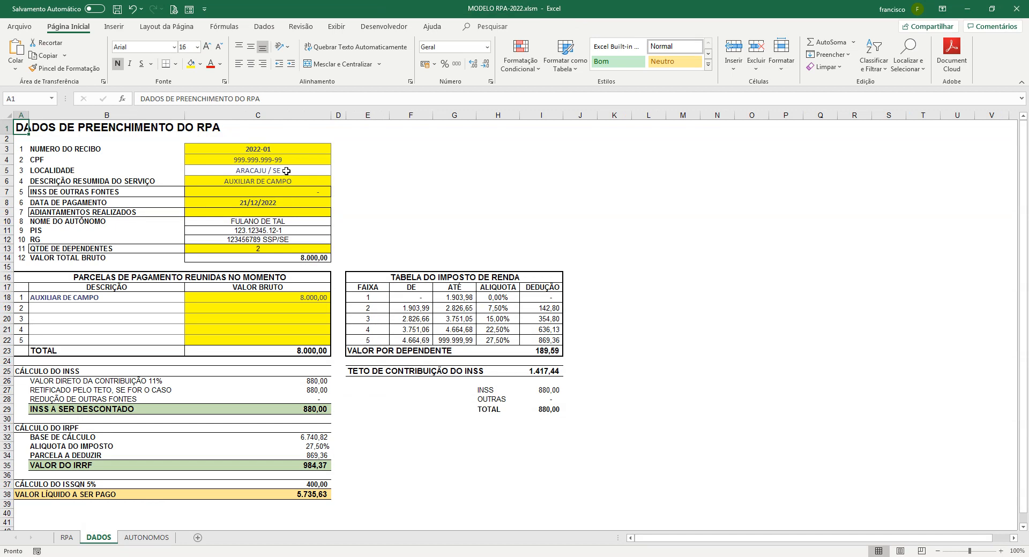
left_click(290, 151)
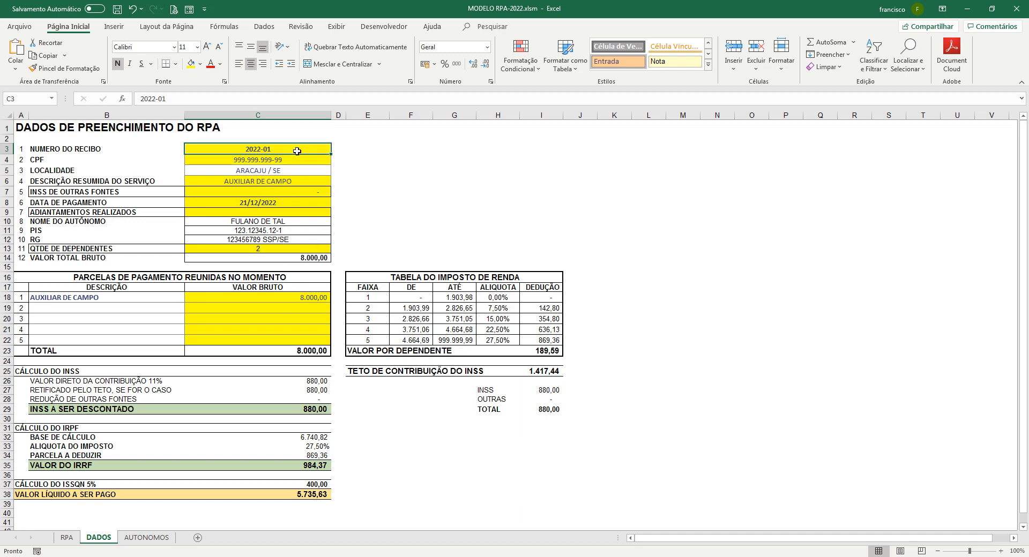
type("2023")
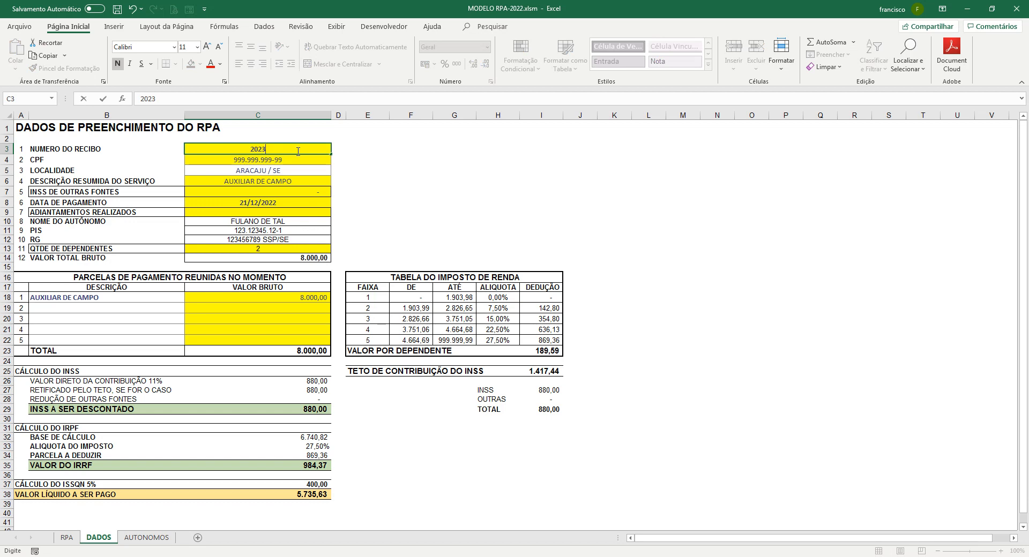
type("-0101")
key("Return")
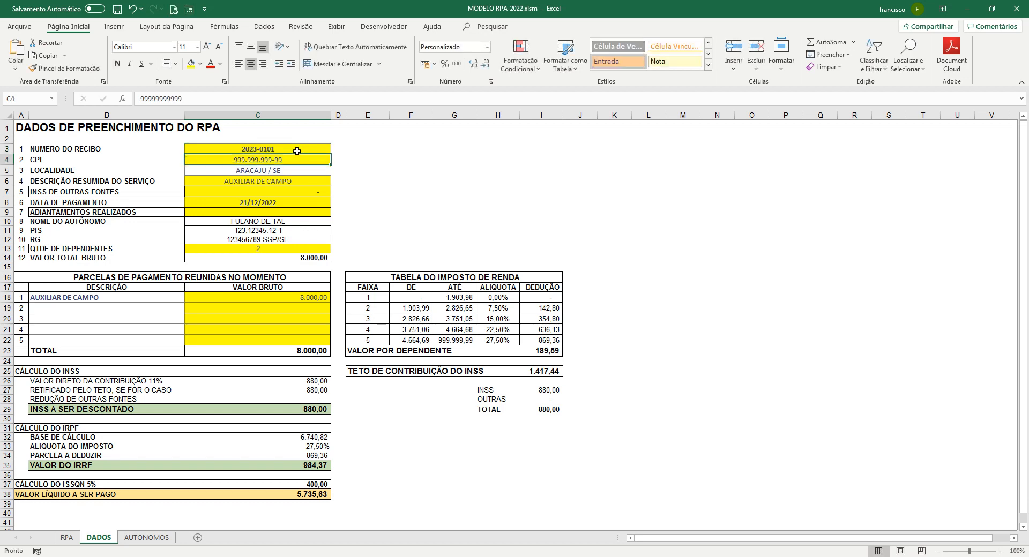
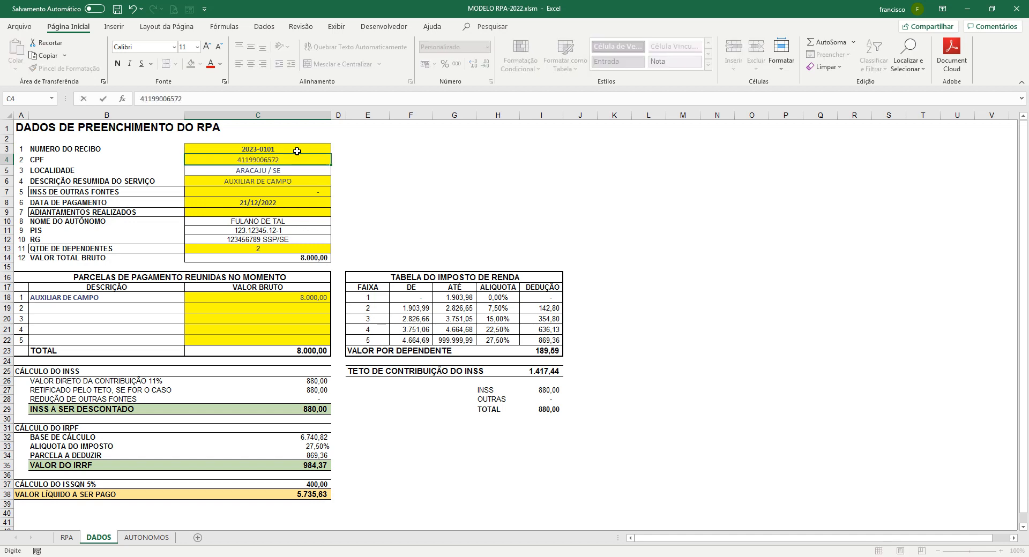
Enter the second contractor's CPF on DADOS, then check it against the AUTONOMOS table
key("Return")
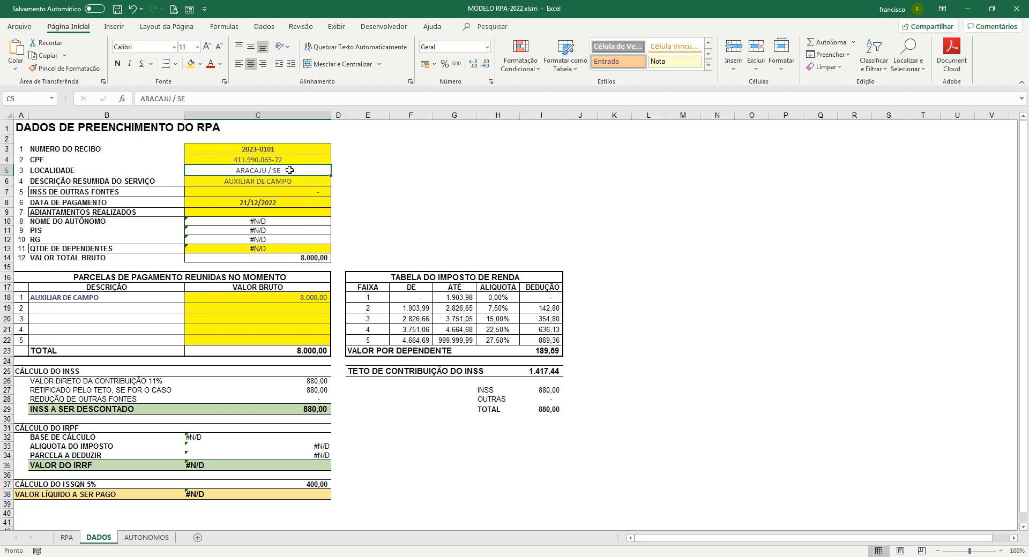
left_click(289, 161)
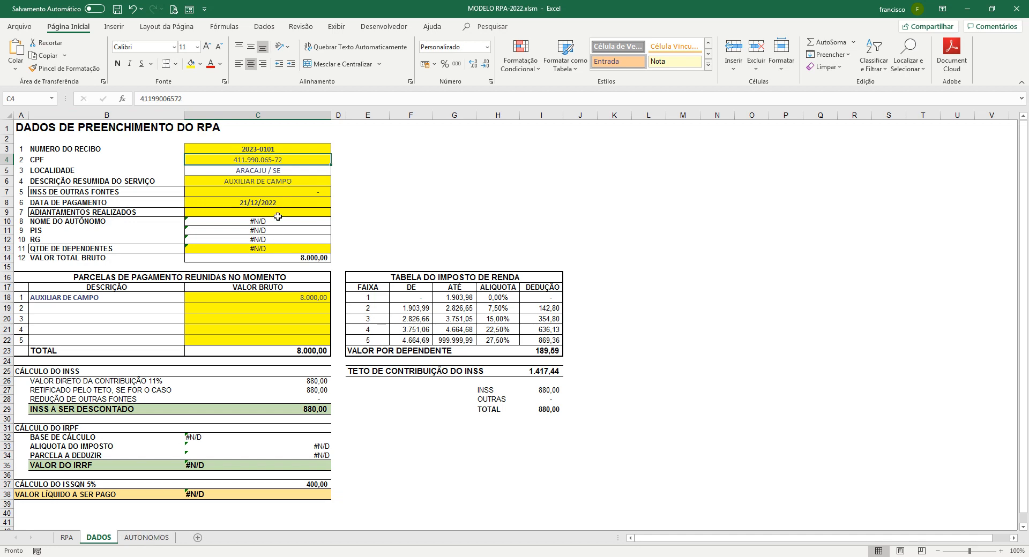
left_click(149, 538)
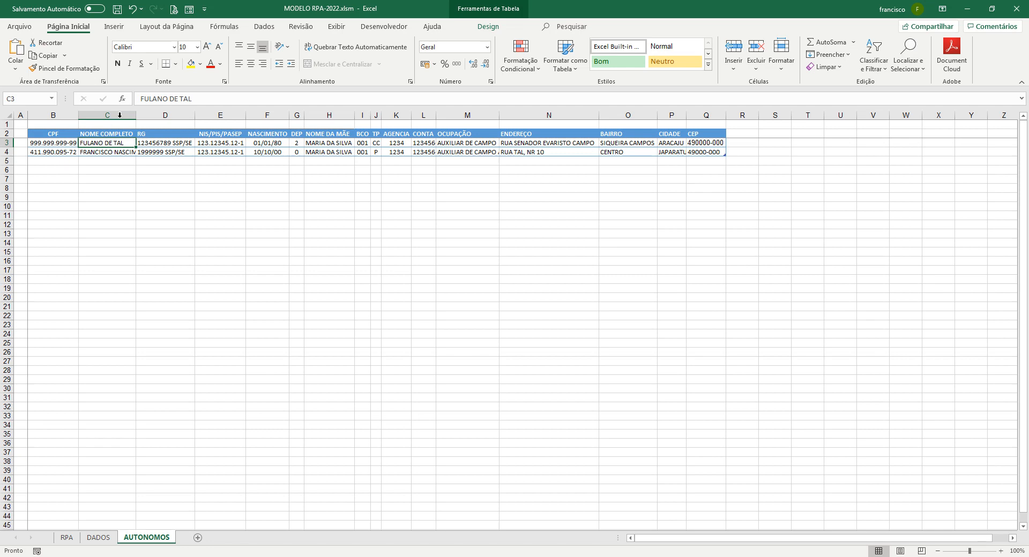
Correct the wrong CPF digit in the second worker's record through the data form
left_click(189, 9)
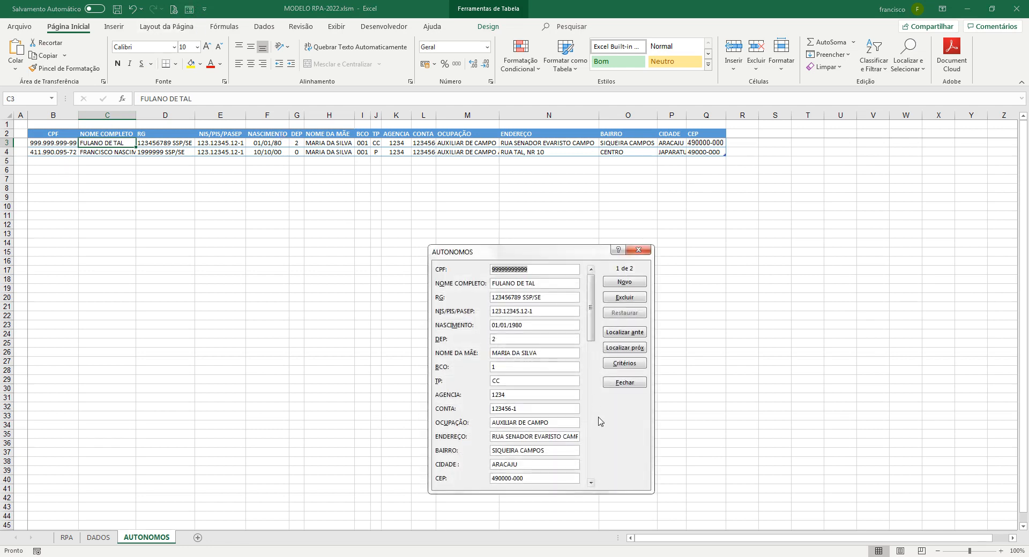
scroll(571, 353, "down", 1)
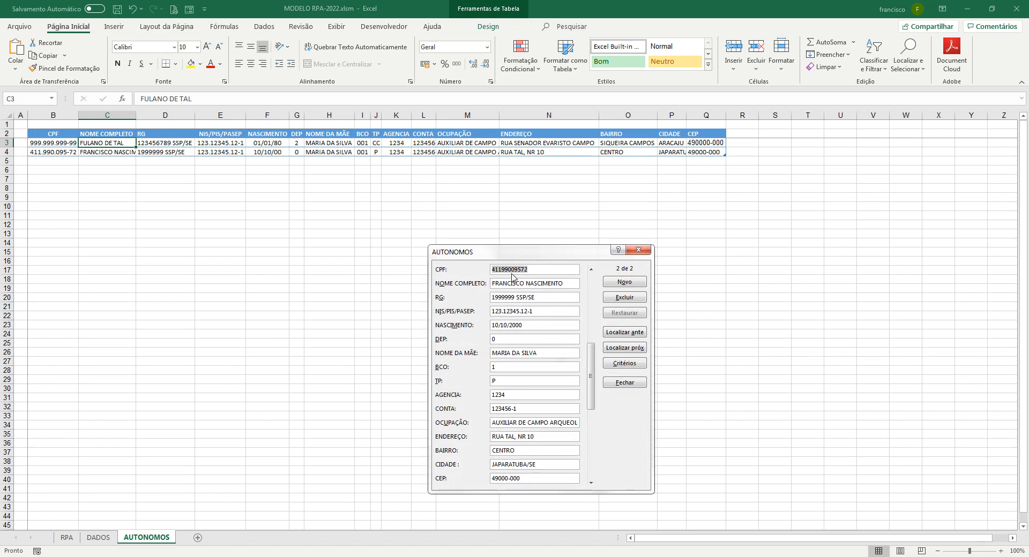
left_click(519, 270)
key("BackSpace")
type("6")
key("Return")
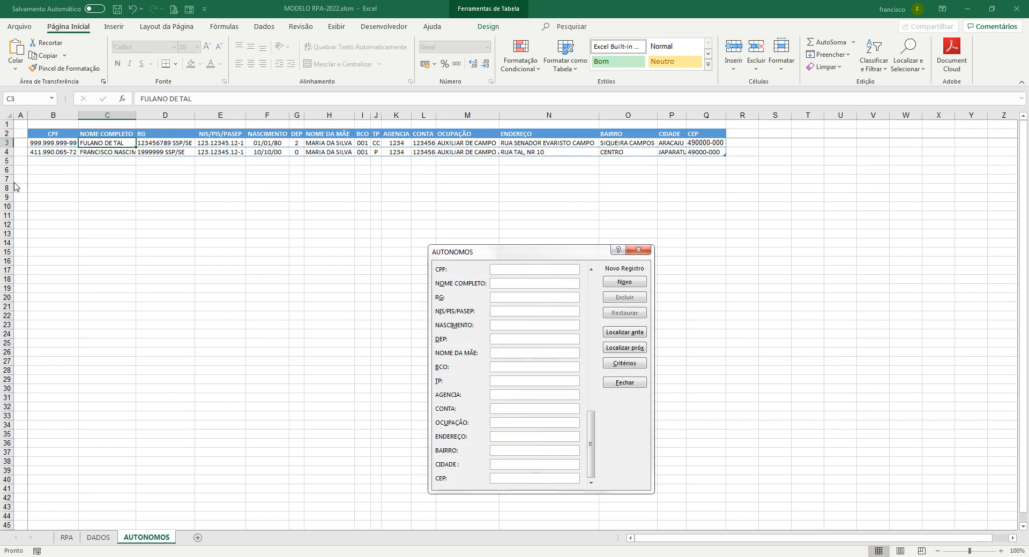
left_click(638, 250)
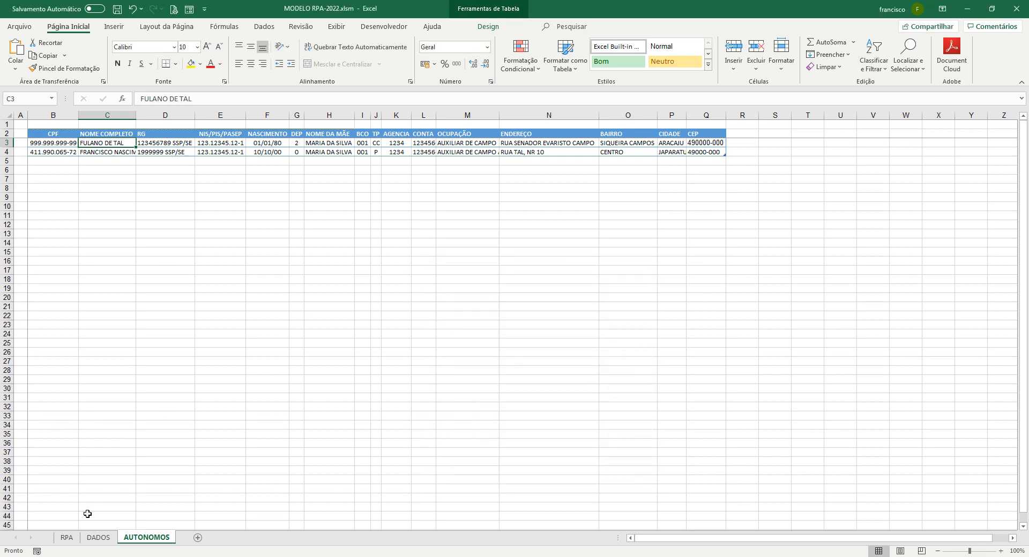
Re-commit the CPF on DADOS to refresh the lookups, then return to AUTONOMOS
left_click(99, 538)
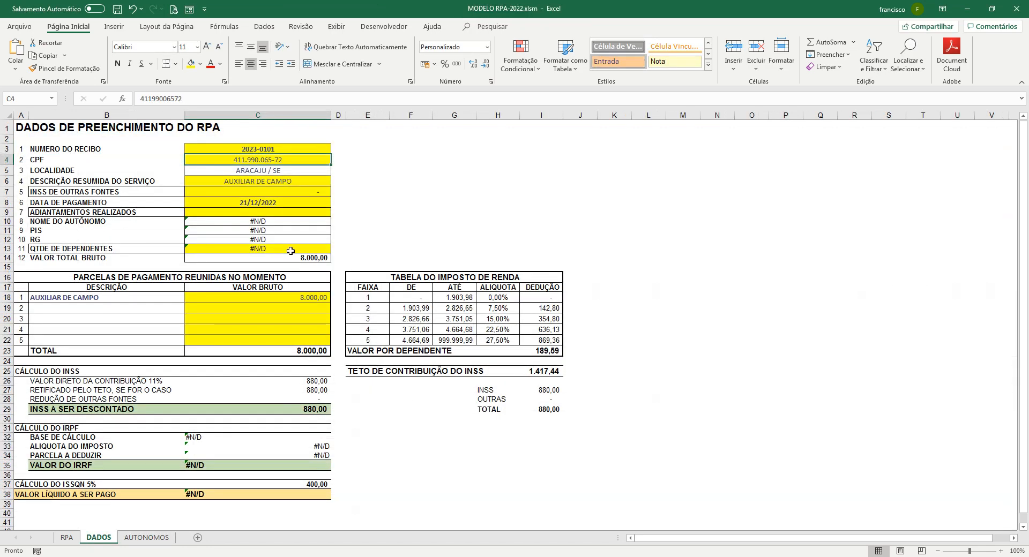
double_click(301, 158)
key("Return")
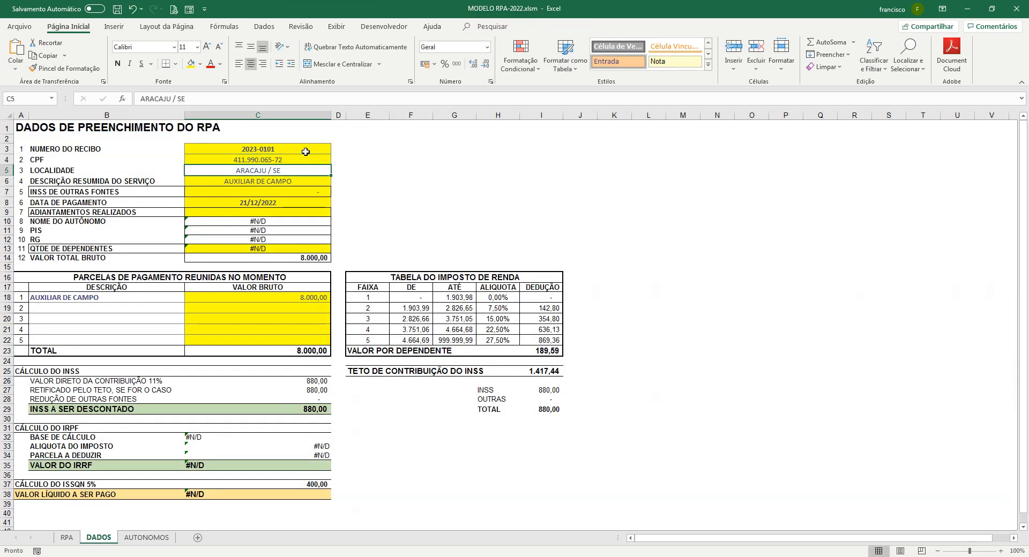
left_click(153, 539)
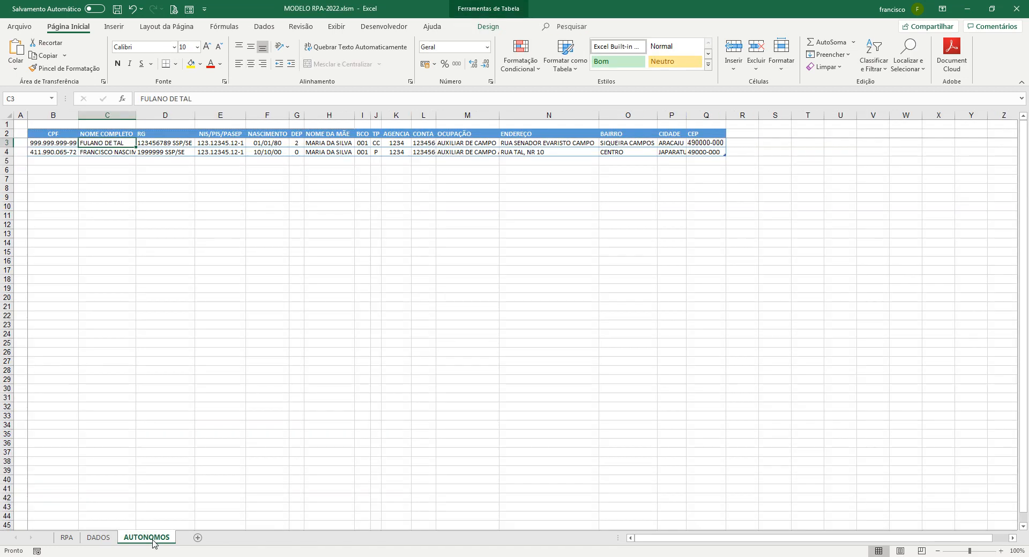
Sort the AUTONOMOS worker table by CPF in ascending order
left_click(54, 151)
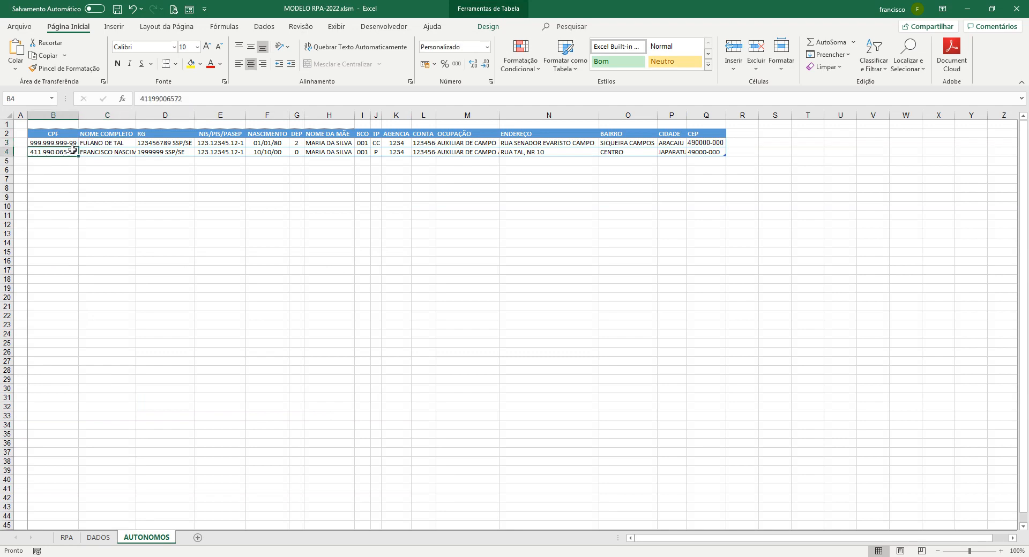
left_click(259, 29)
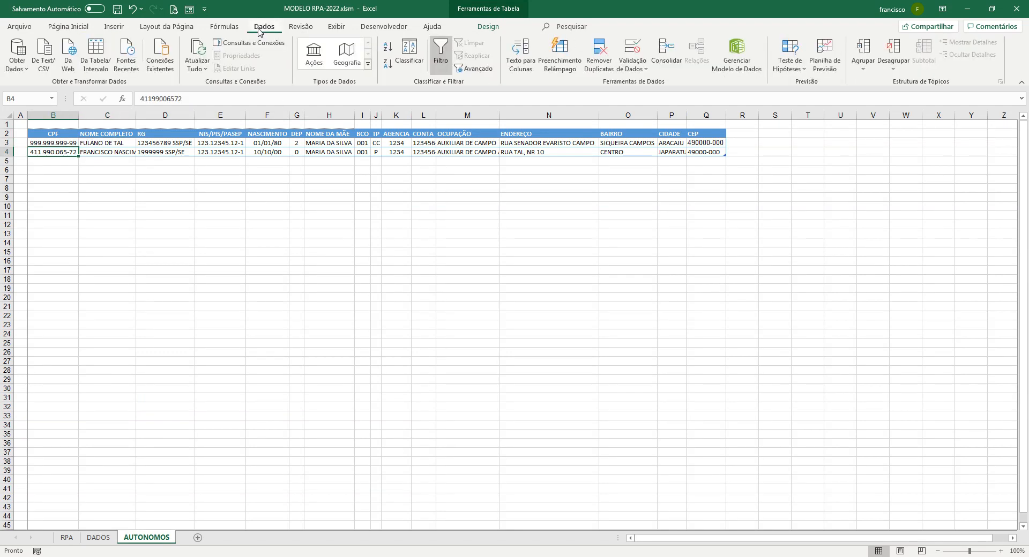
left_click(409, 52)
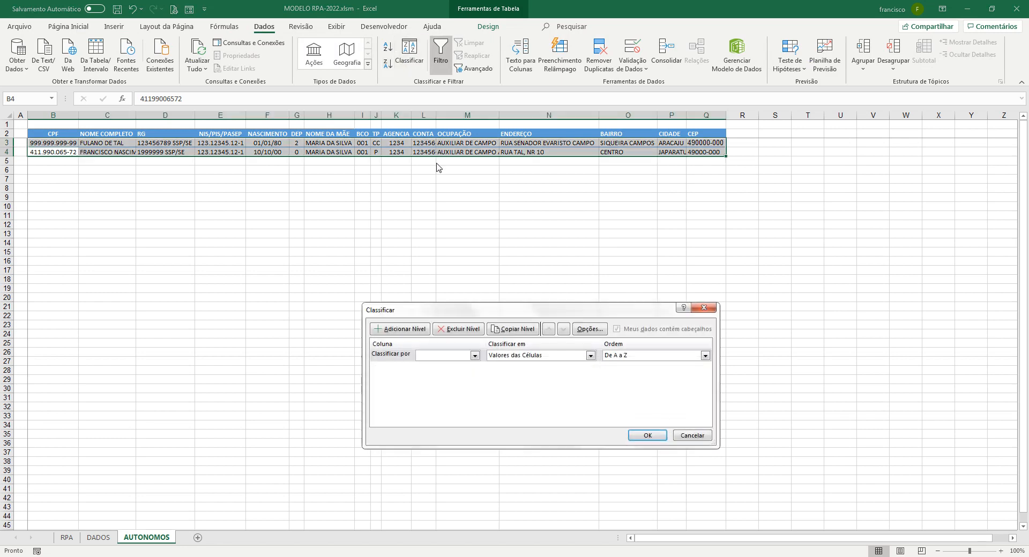
left_click(474, 356)
left_click(457, 370)
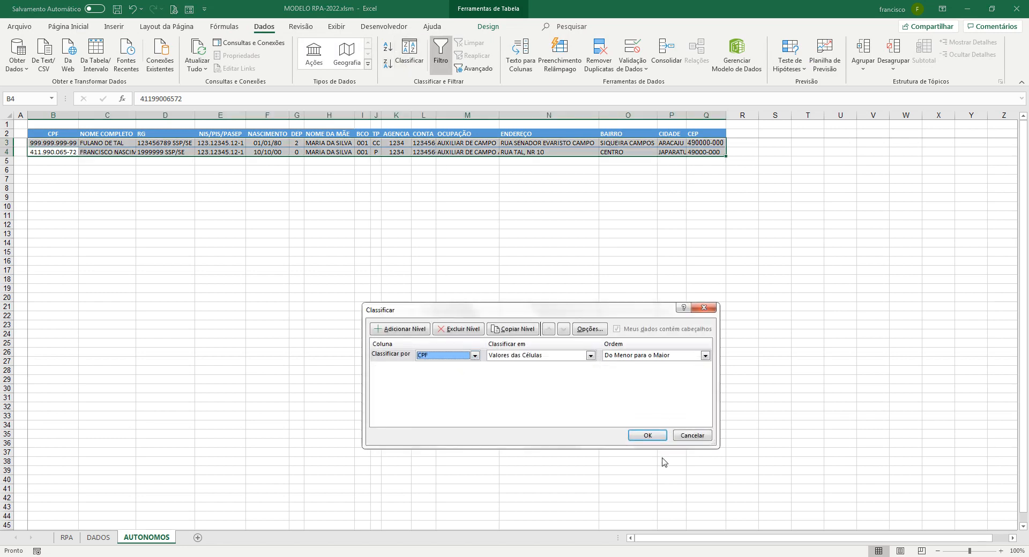
left_click(650, 439)
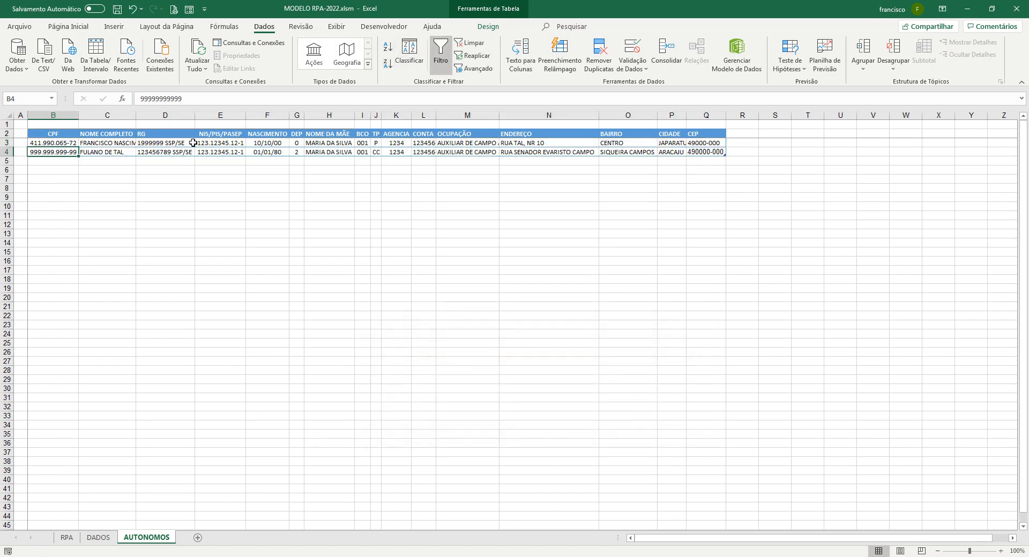
Set INSS from other sources to 200 on the DADOS sheet
left_click(100, 539)
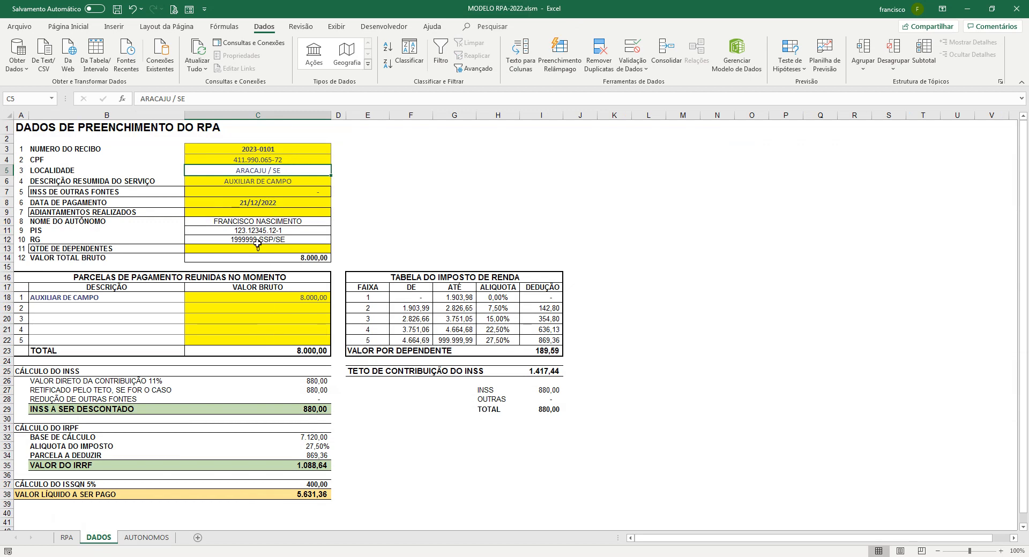
left_click(246, 192)
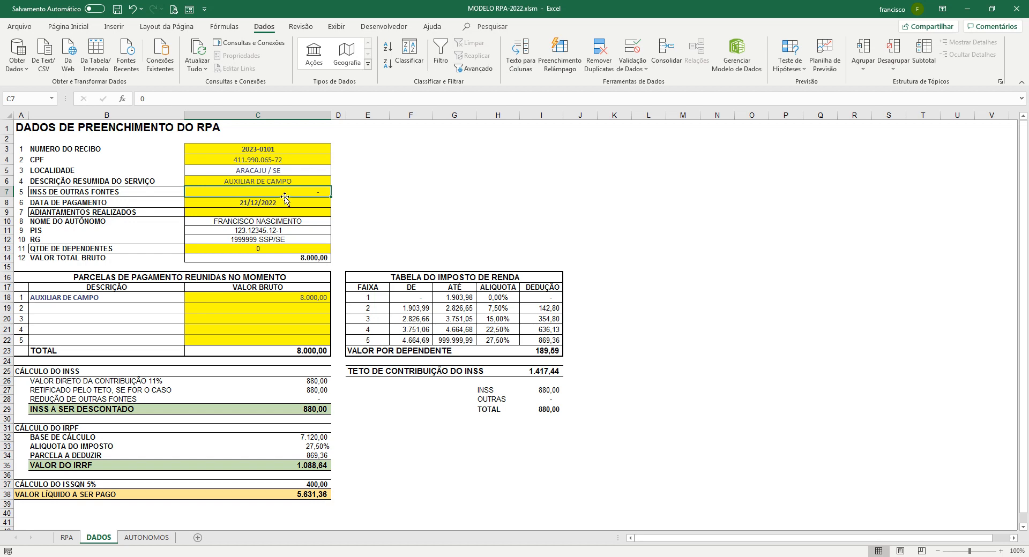
type("200")
key("Return")
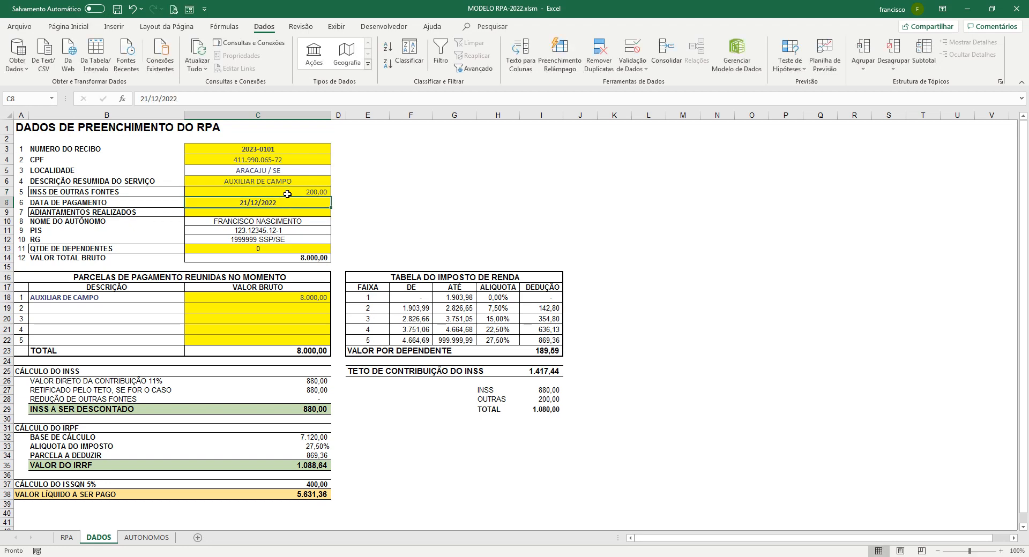
Enter payment date 02/01/2023 and advances of 500 on the DADOS sheet
type("0")
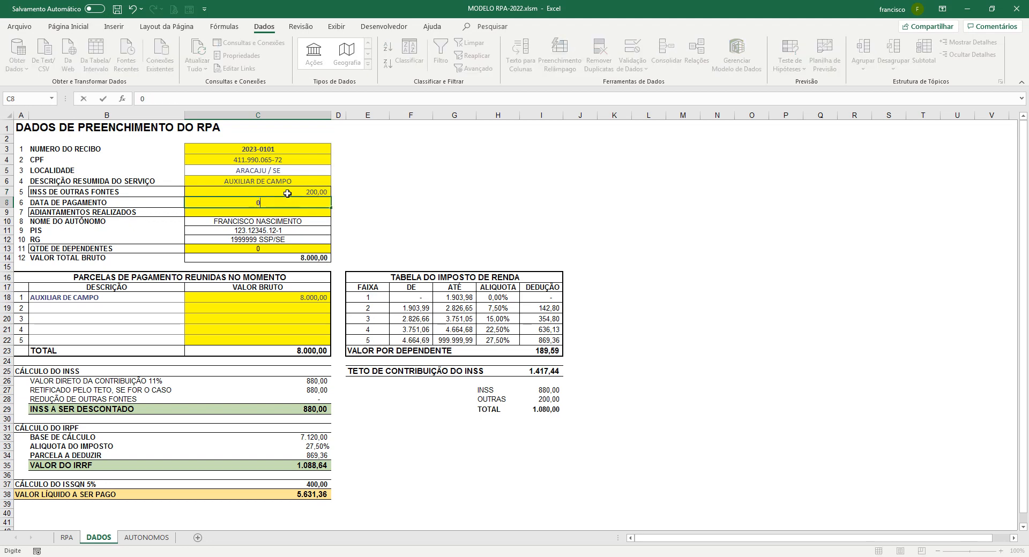
type("2/01/2023")
key("Return")
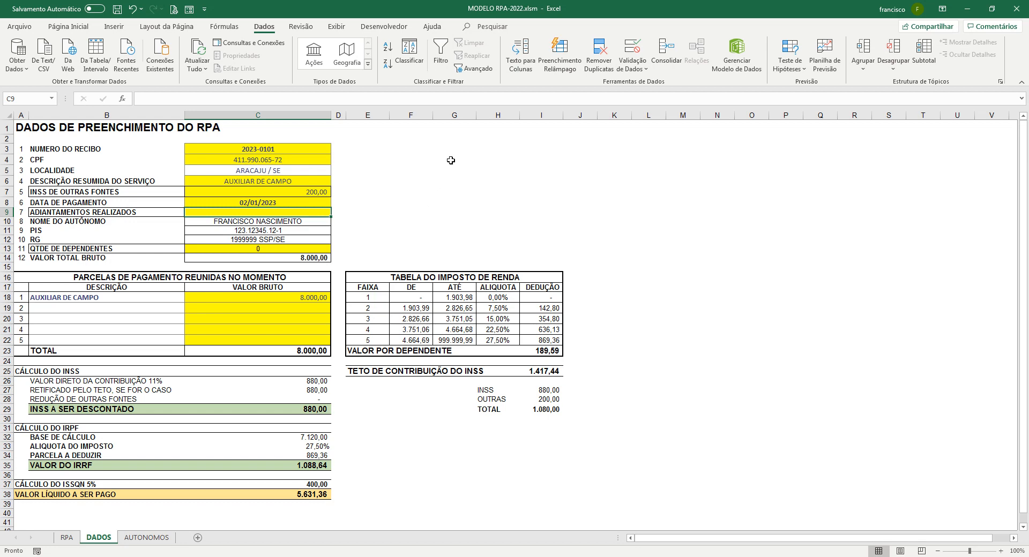
type("500")
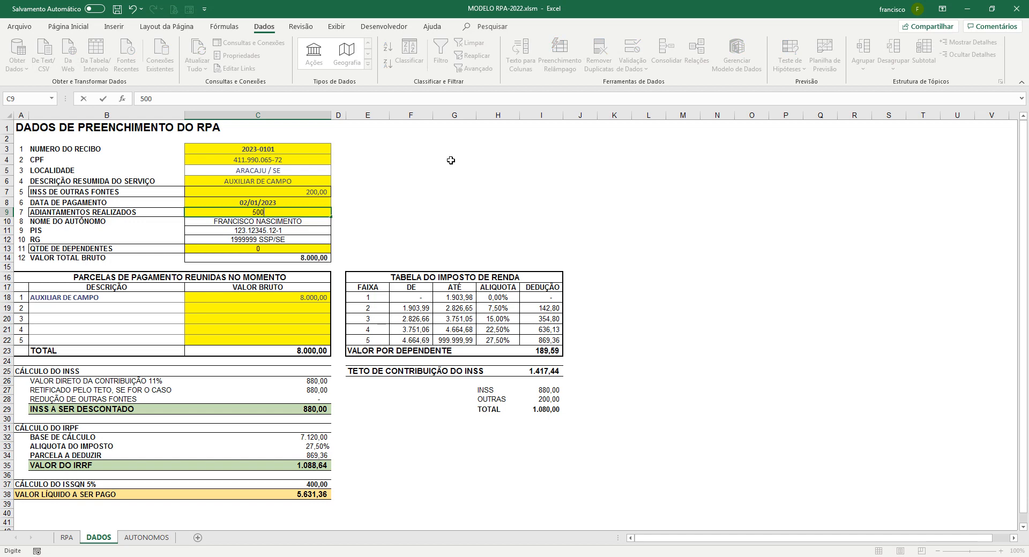
key("Return")
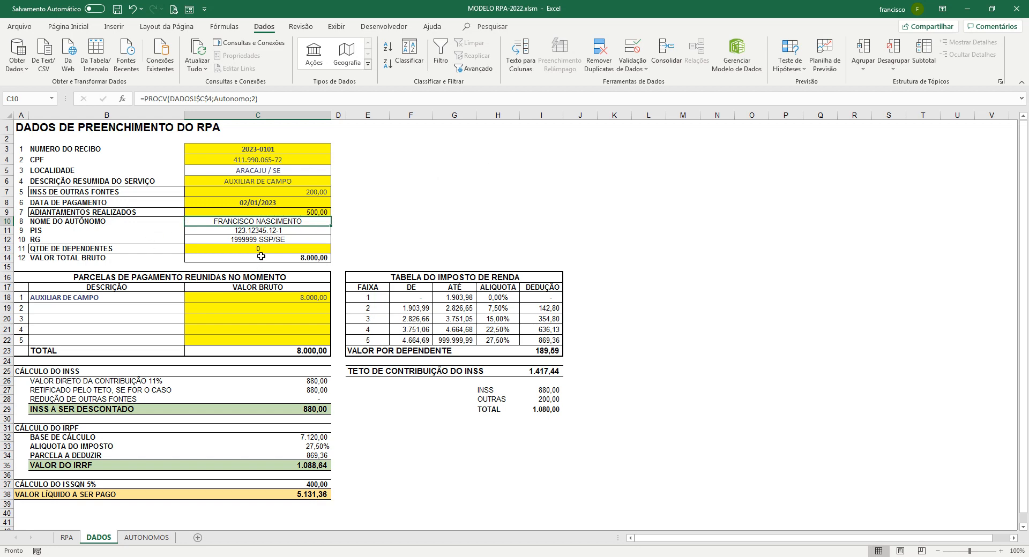
key("Down")
key("Down")
key("Down")
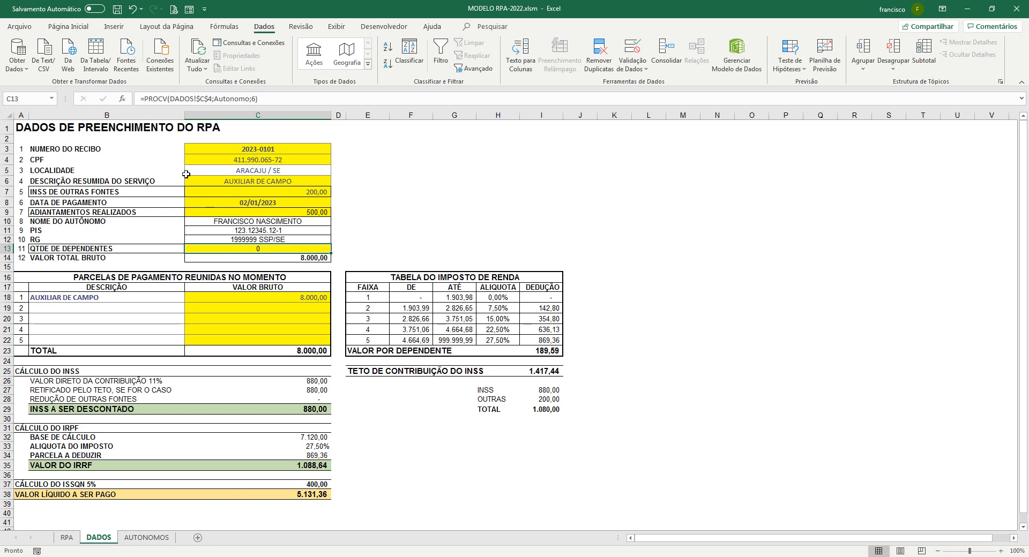
Clear the yellow fill from dependents cell C13 and move to the first payment description
left_click(75, 29)
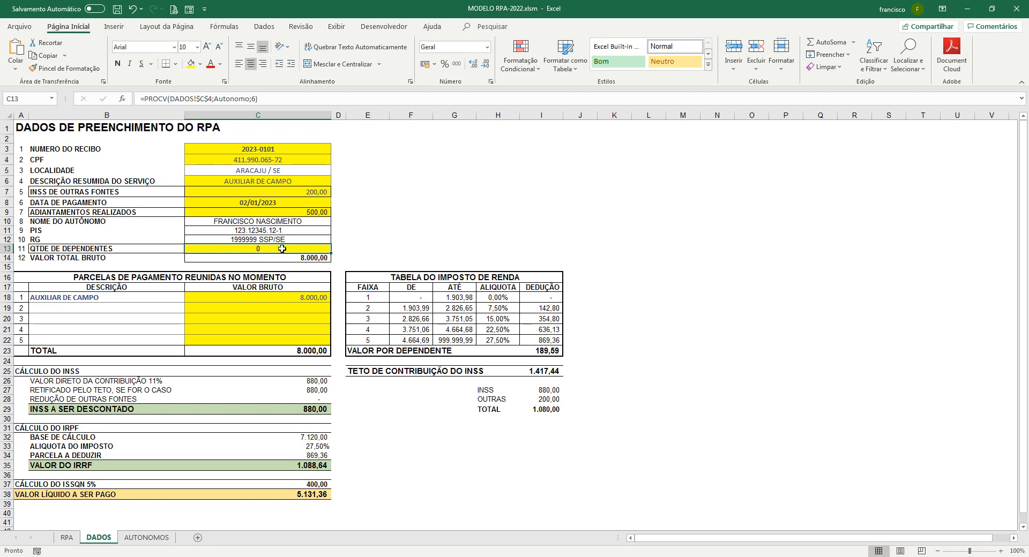
left_click(201, 65)
left_click(230, 183)
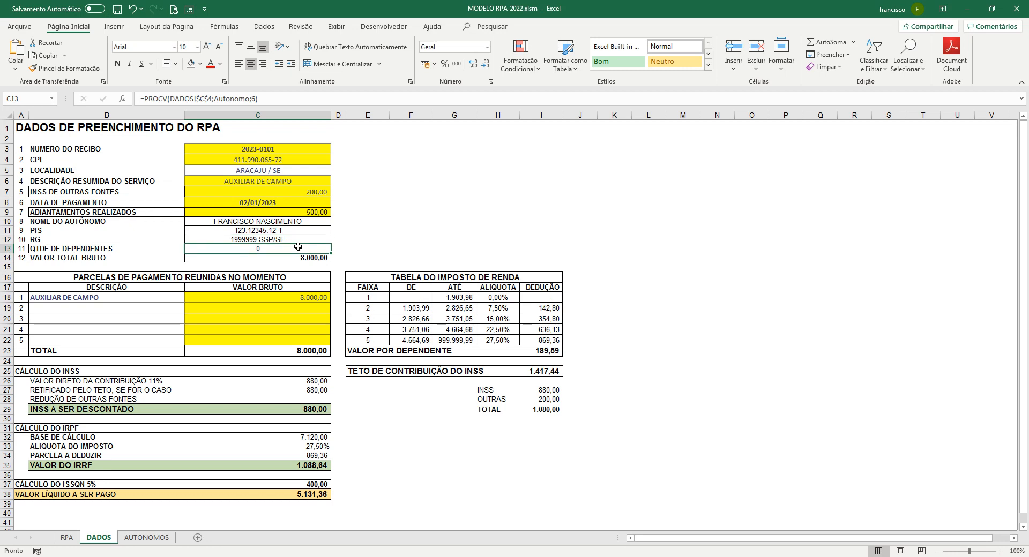
left_click(299, 259)
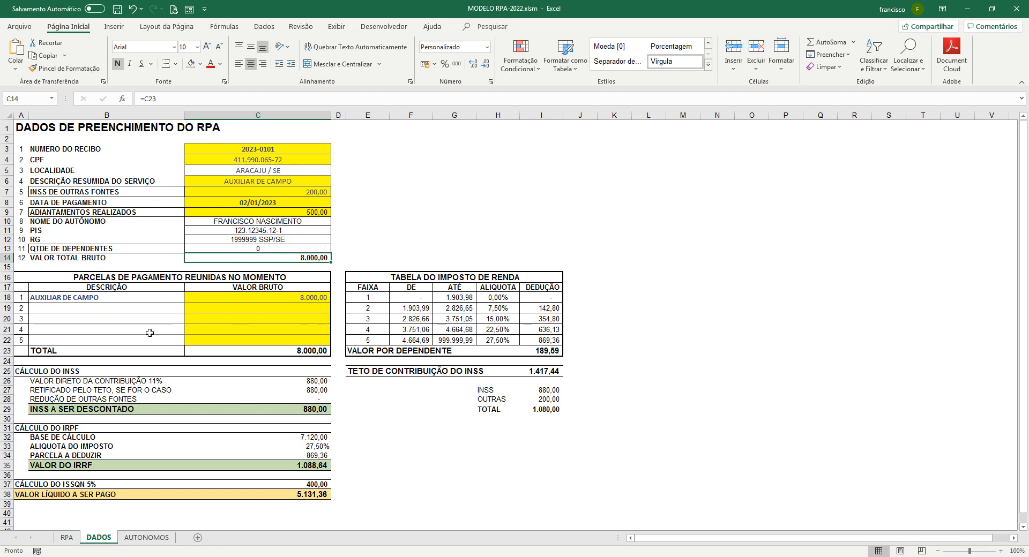
left_click(148, 299)
Replace the first payment with SERVIÇOS MOSAIC at 2.000,00 and check net payable C38 (1.180,00)
type("SERVI")
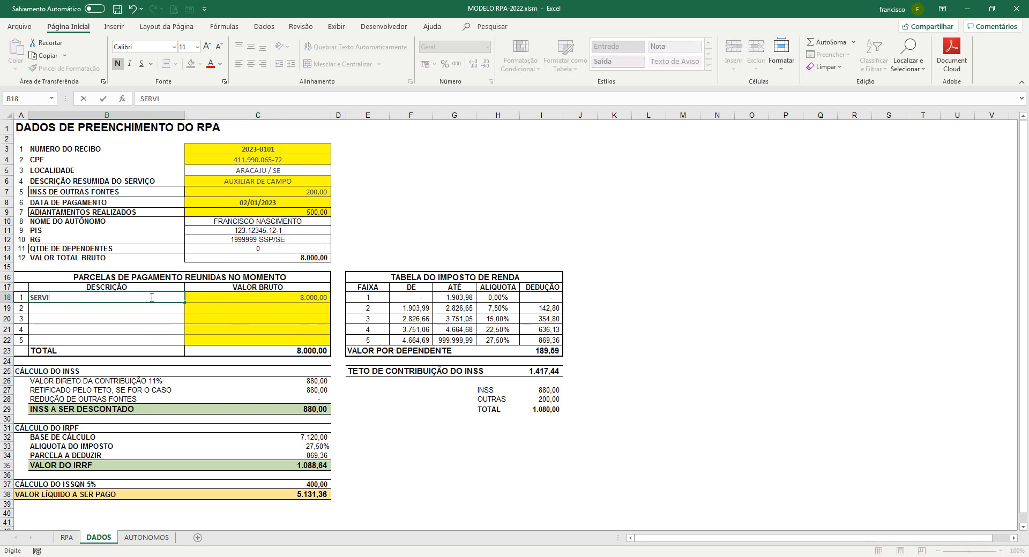
type("ÇOS MOSAIC")
key("Tab")
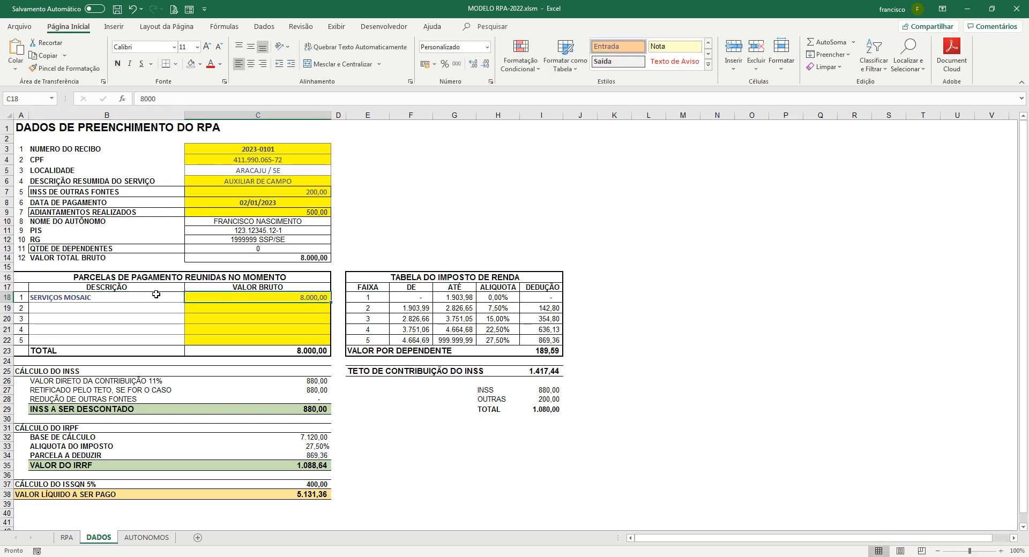
type("20000")
key("Tab")
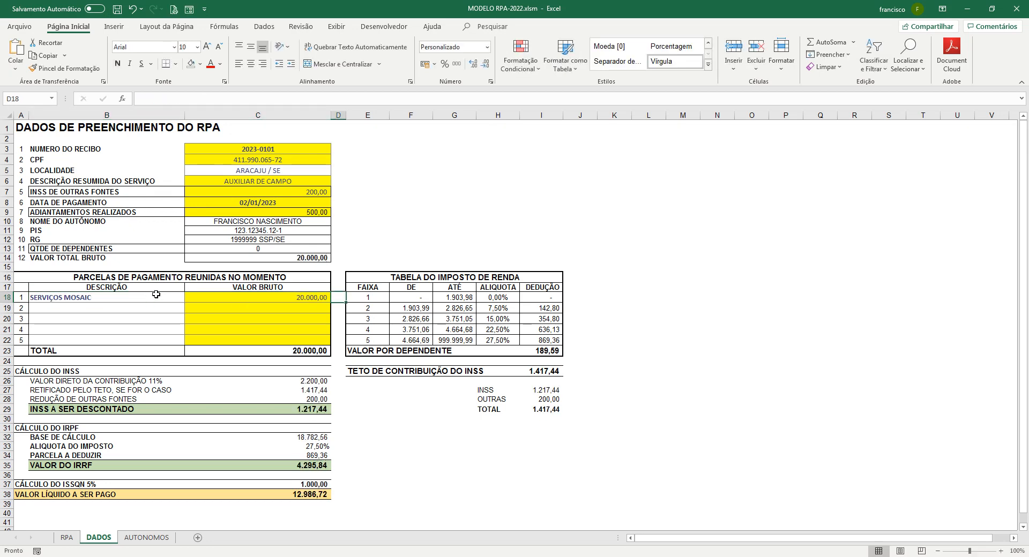
left_click(252, 298)
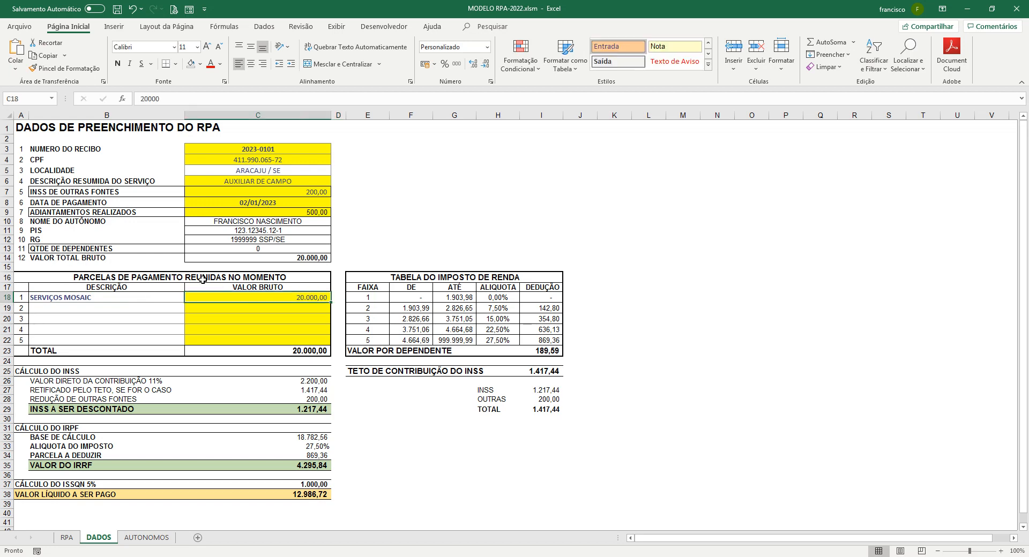
type("20")
key("Return")
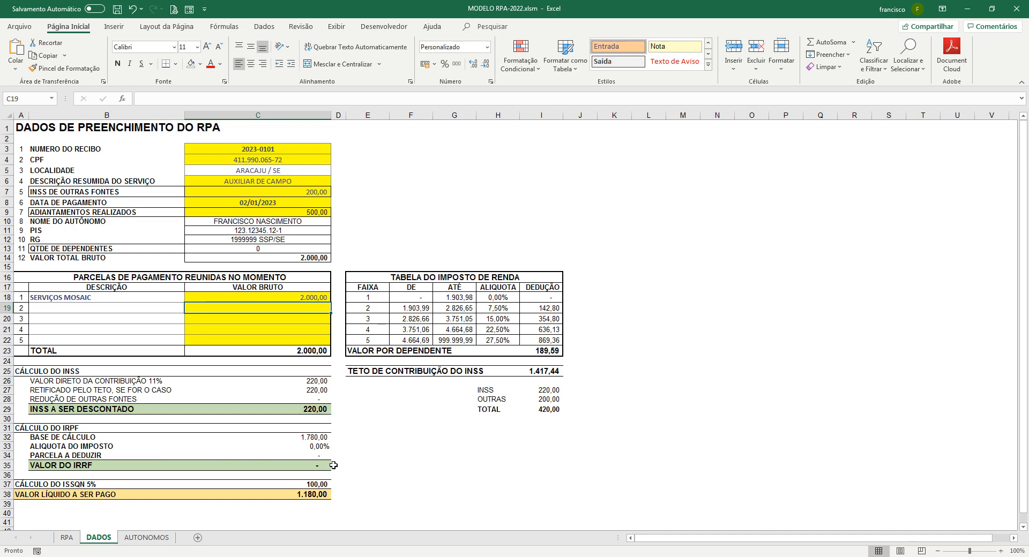
left_click(315, 494)
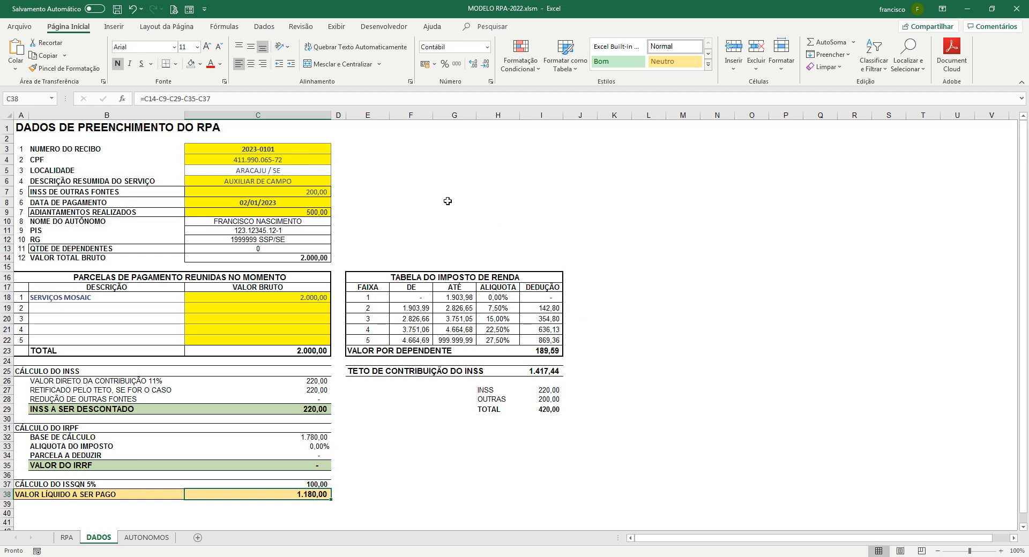
Goal-seek net payable C38 to 2000 by changing C18, which becomes 3.048,43
left_click(279, 26)
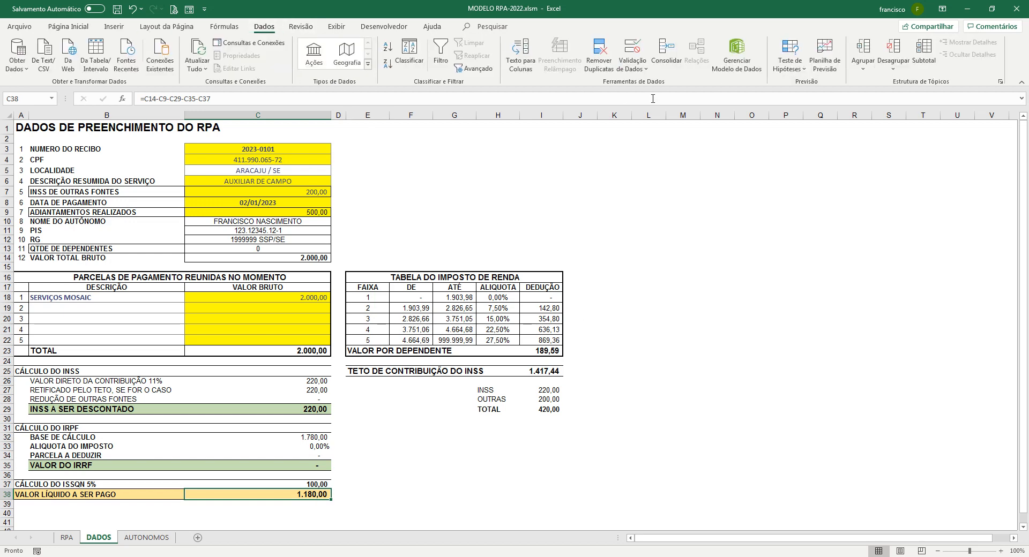
left_click(789, 73)
left_click(804, 99)
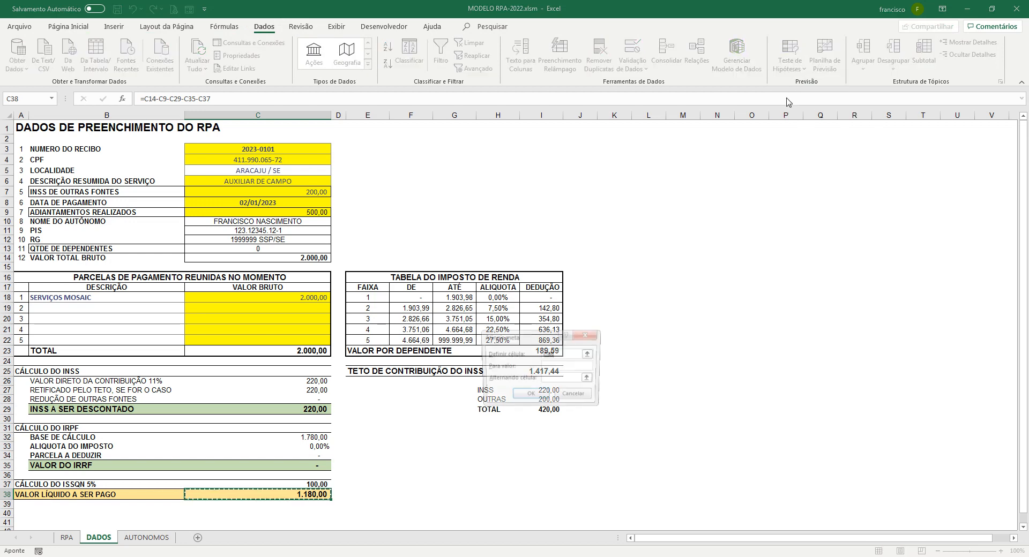
left_click(570, 367)
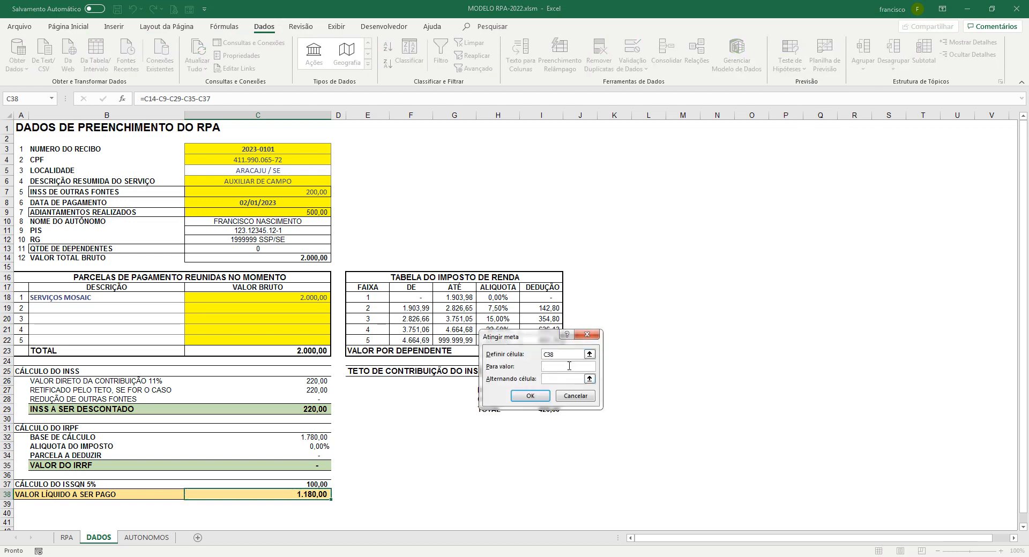
type("2000")
left_click(572, 378)
left_click(589, 380)
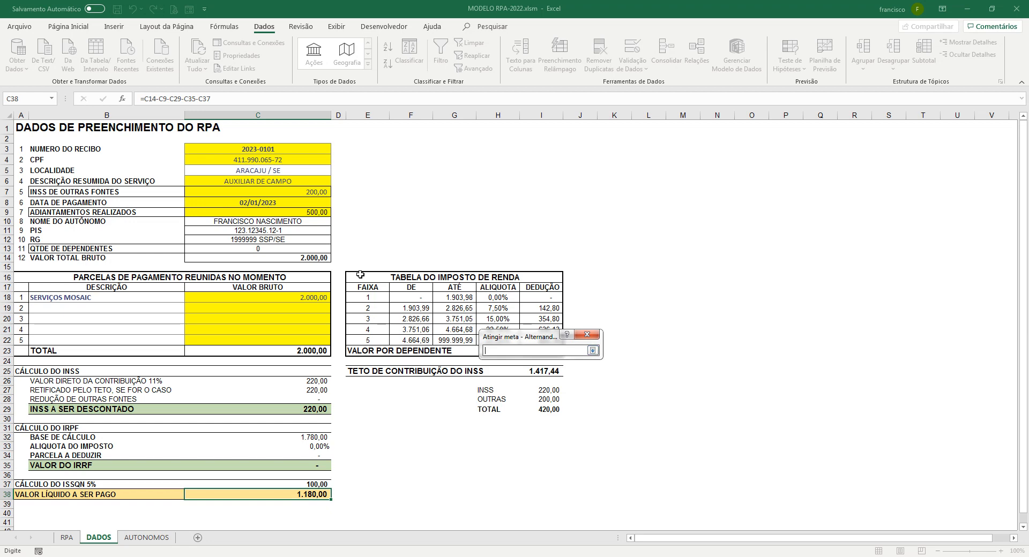
left_click(296, 300)
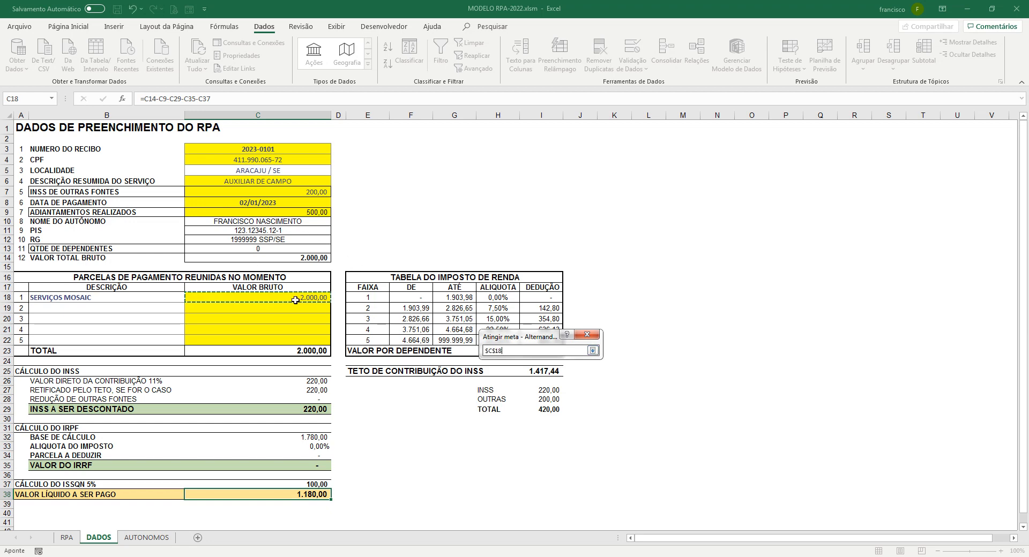
left_click(592, 351)
left_click(530, 396)
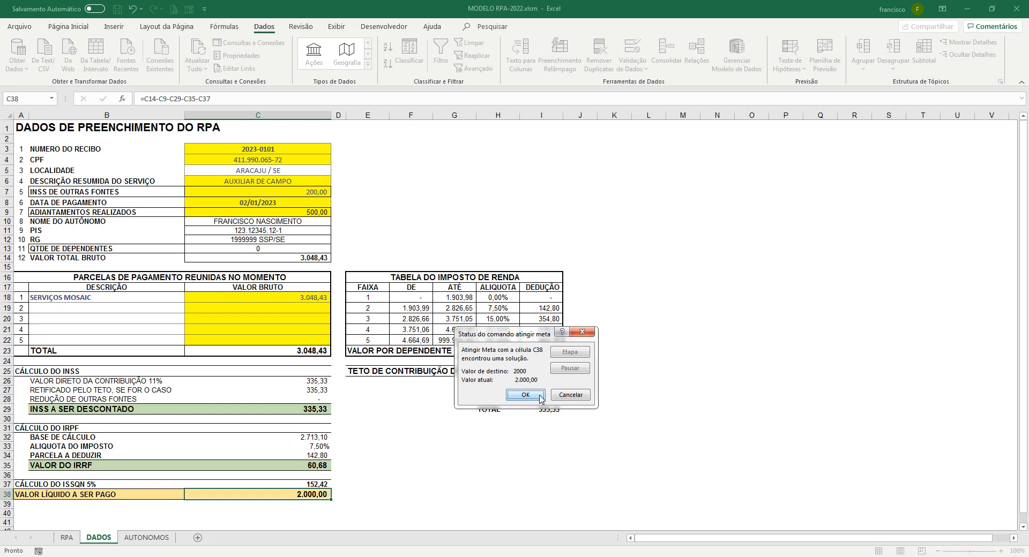
left_click(526, 395)
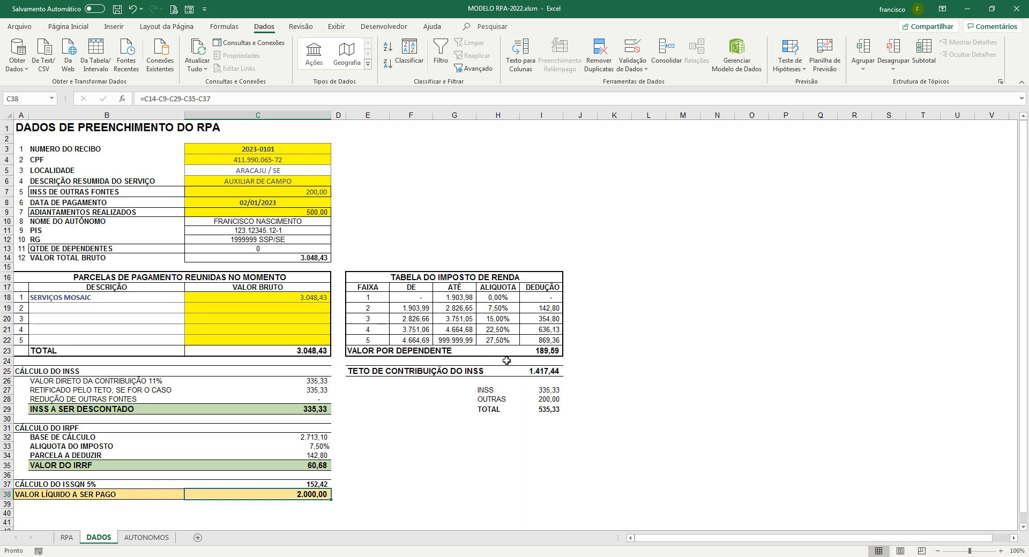
Change the first worker's dependents from 0 to 1 in the AUTONOMOS data form
left_click(147, 538)
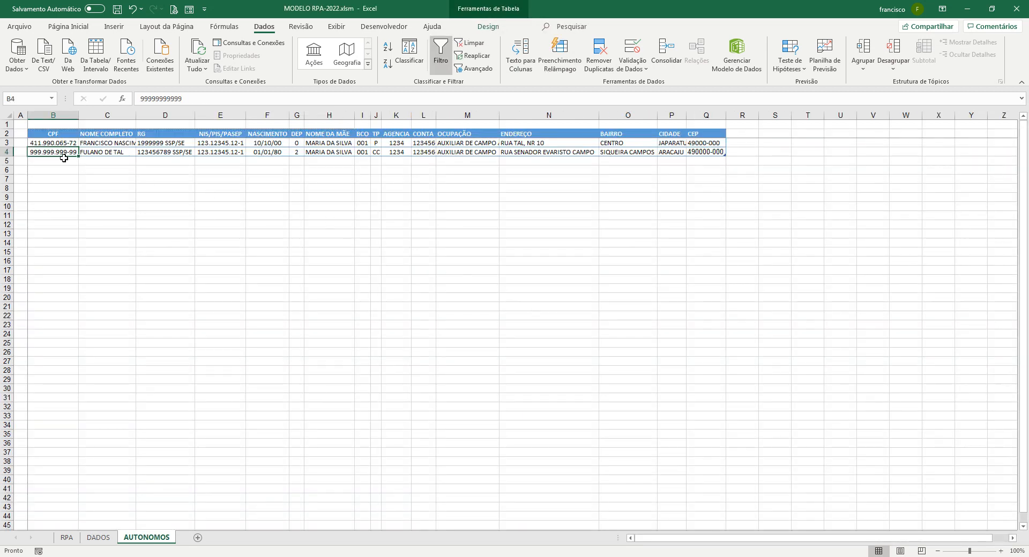
left_click(98, 144)
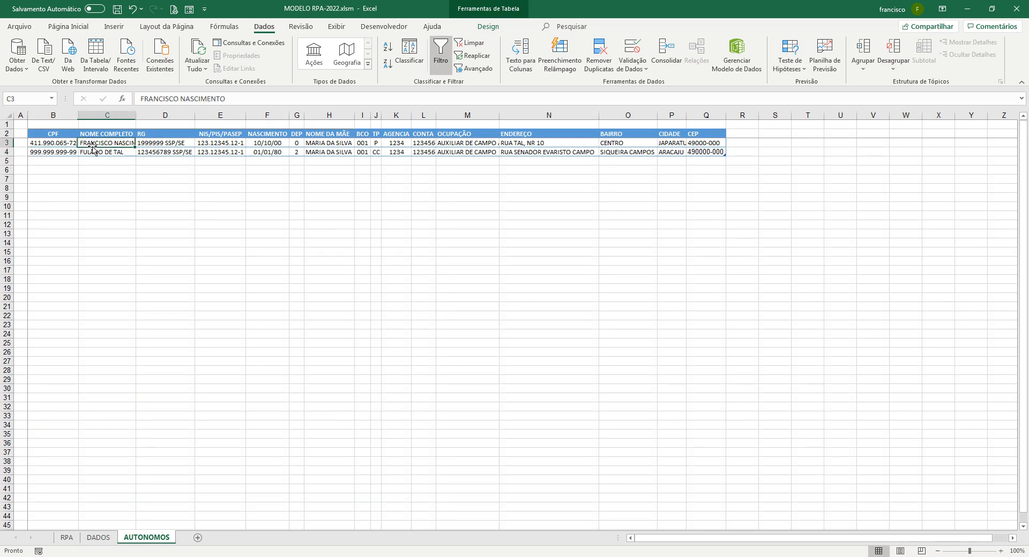
left_click(188, 9)
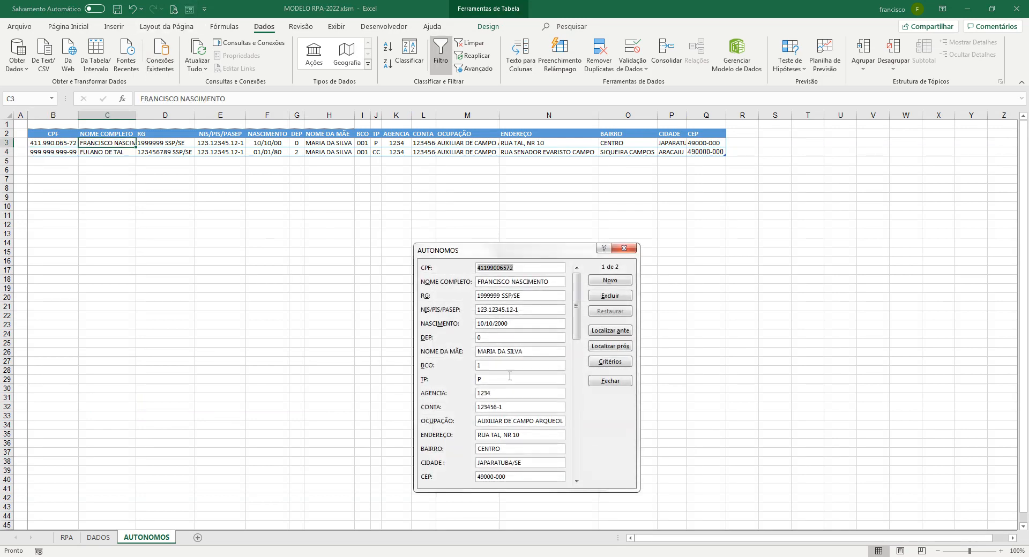
double_click(504, 342)
type("1")
key("Return")
left_click(598, 382)
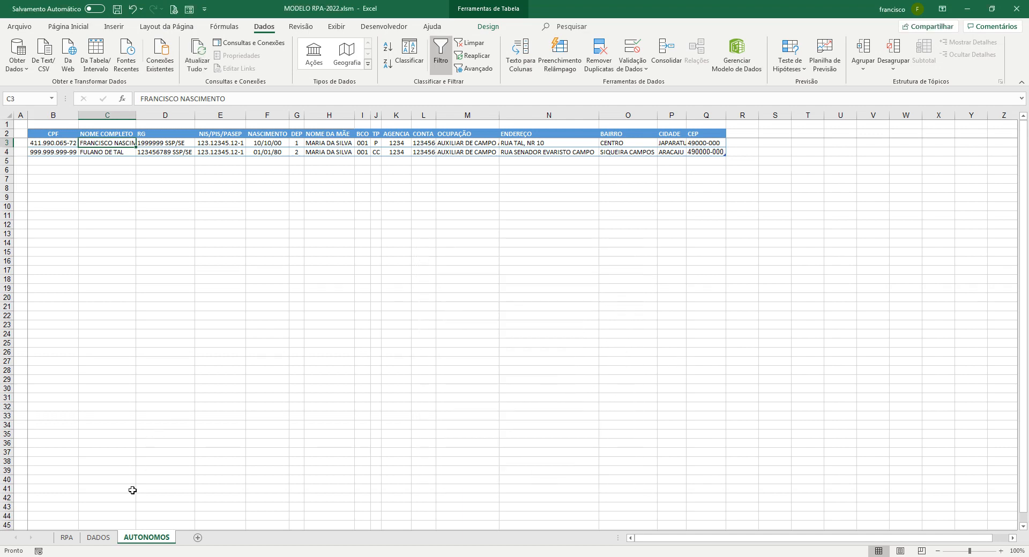
left_click(98, 537)
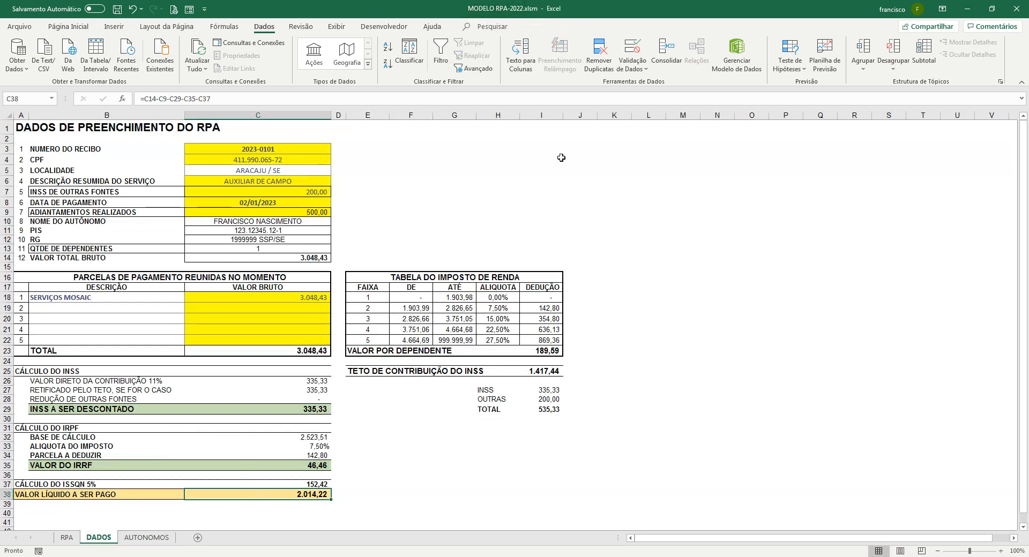
Re-run goal seek so C38 equals 2000 by changing C18, now 3.030,04
left_click(778, 72)
left_click(784, 98)
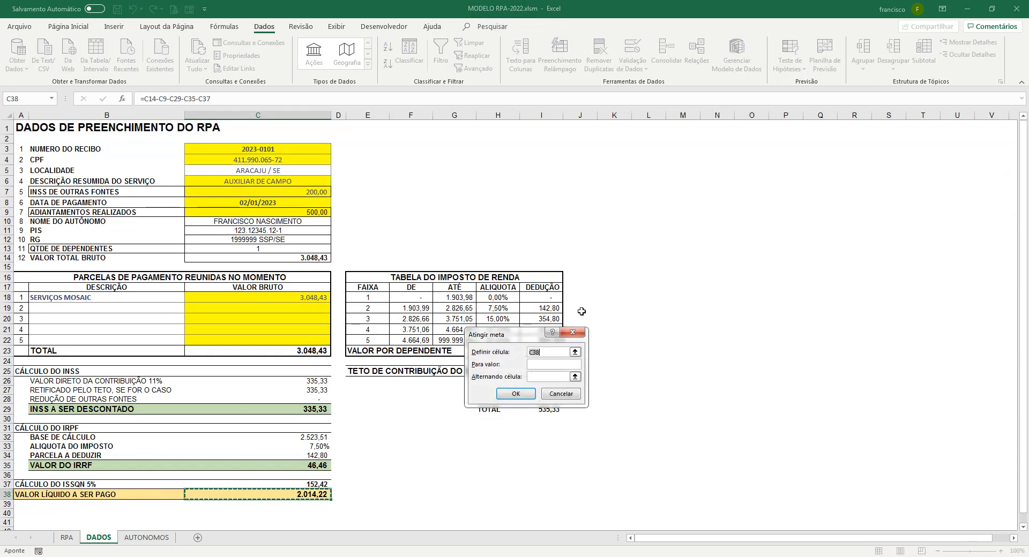
key("Tab")
type("2000")
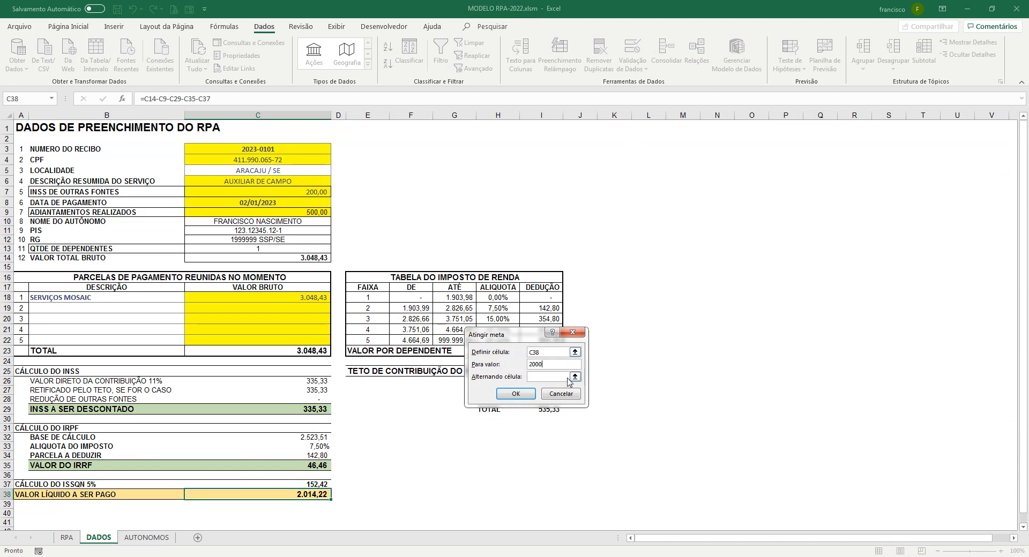
left_click(575, 377)
left_click(320, 297)
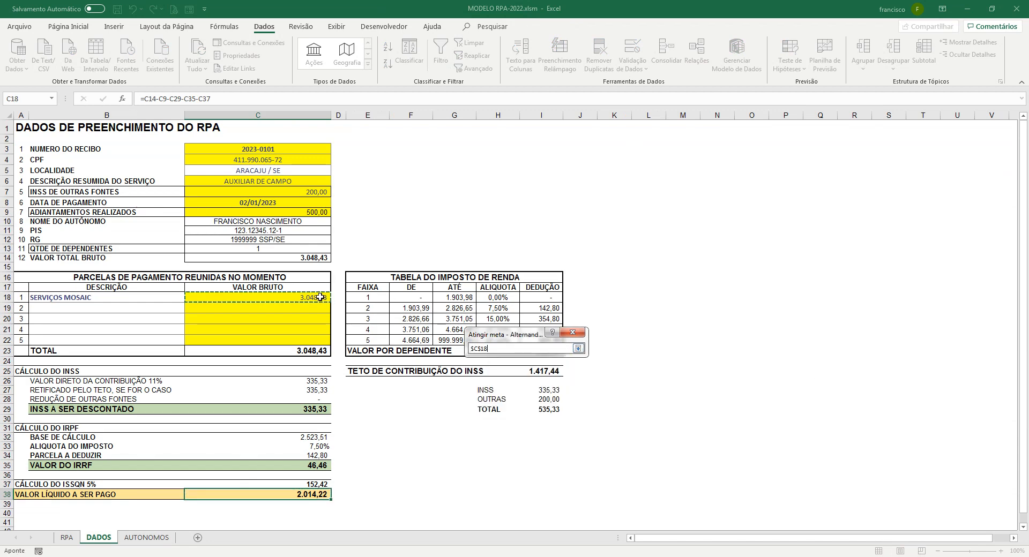
left_click(578, 349)
left_click(516, 394)
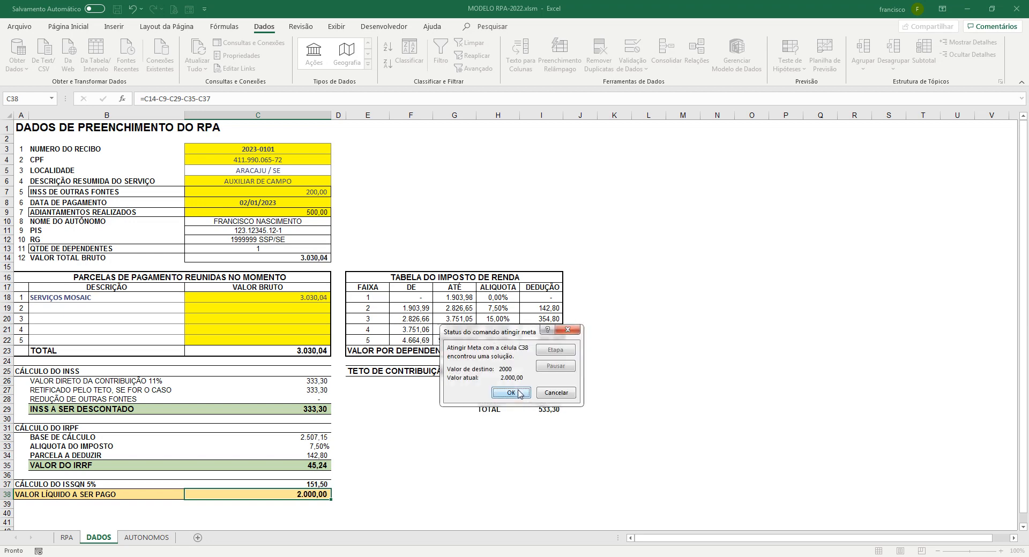
left_click(511, 394)
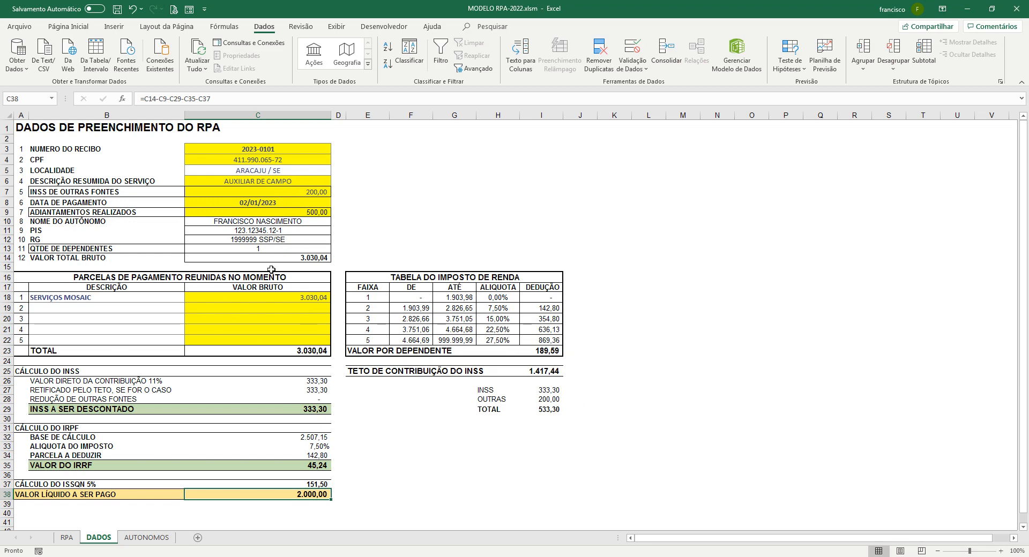
left_click(310, 194)
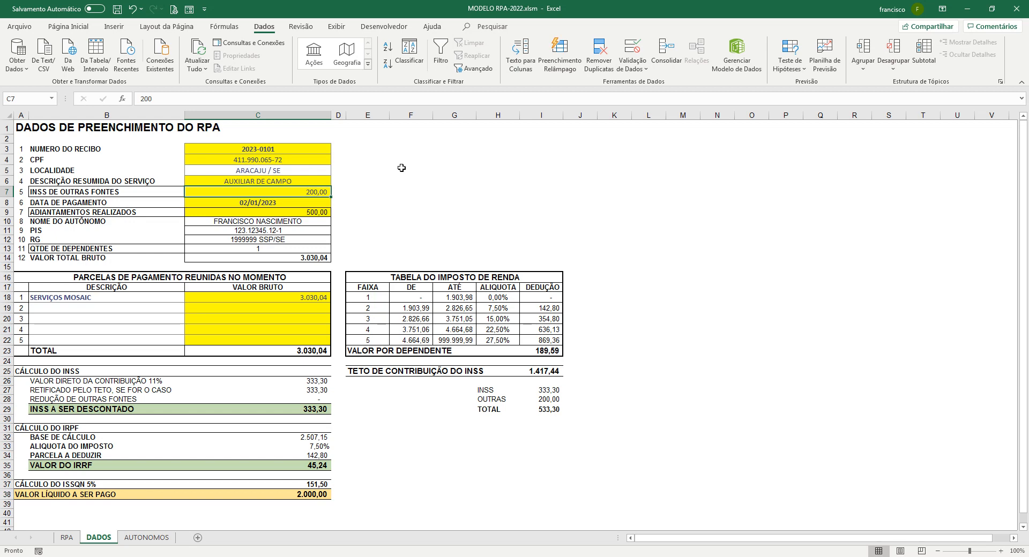
Set INSS from other sources (C7) and advances (C9) to 0, raising net payable to 2.500,00
type("0")
key("Return")
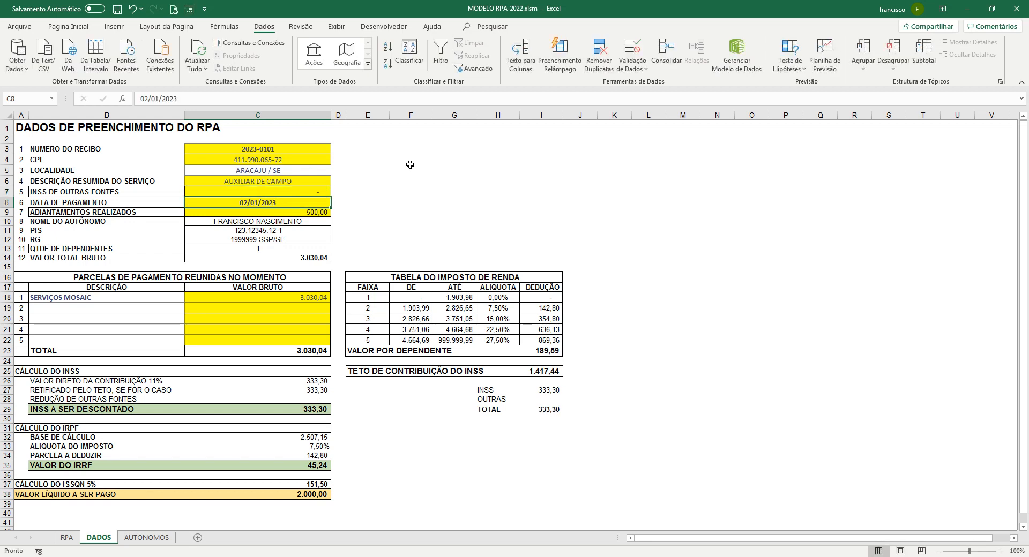
left_click(307, 213)
type("0")
key("Return")
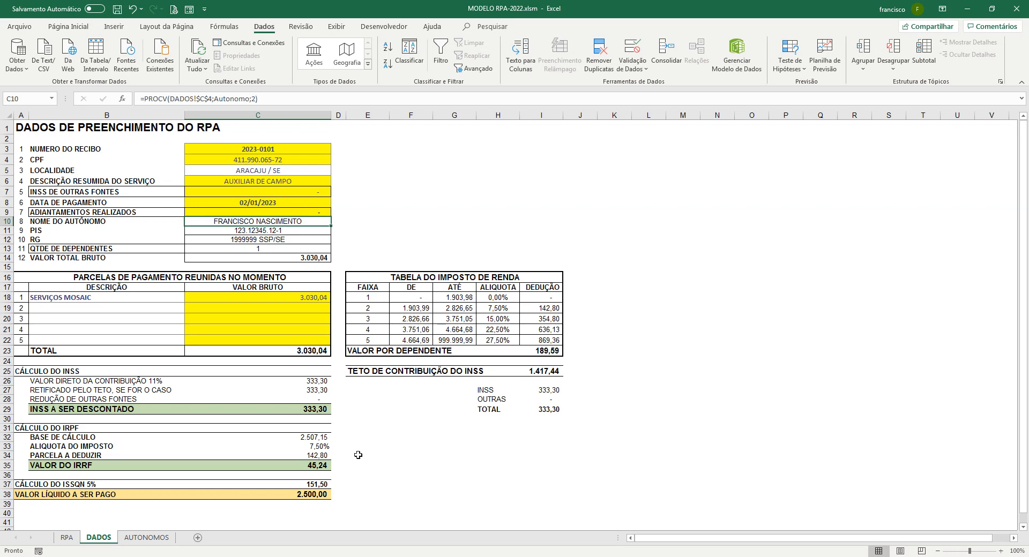
left_click(305, 491)
Goal-seek C38 to 2000 by varying C18, which becomes 2.383,42
left_click(798, 67)
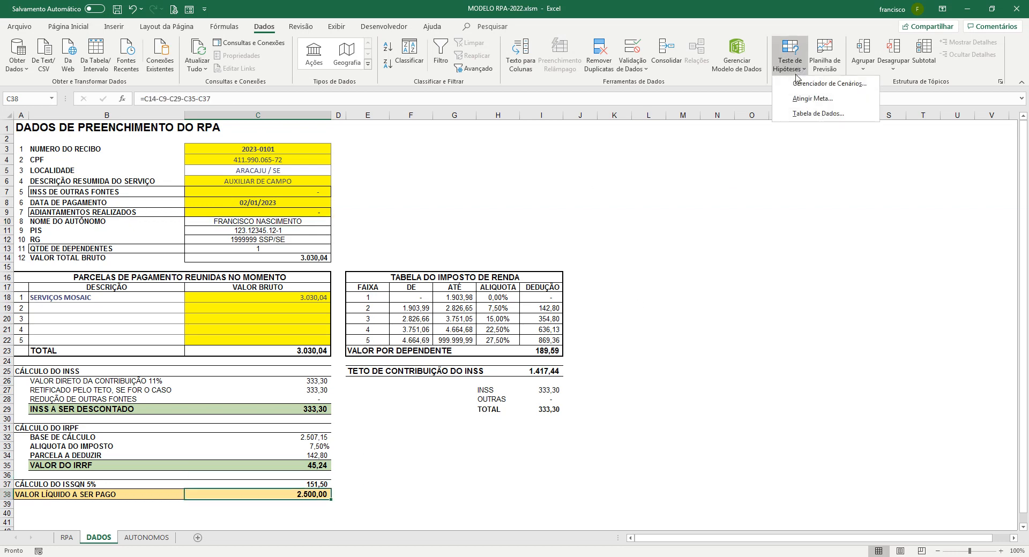
left_click(812, 98)
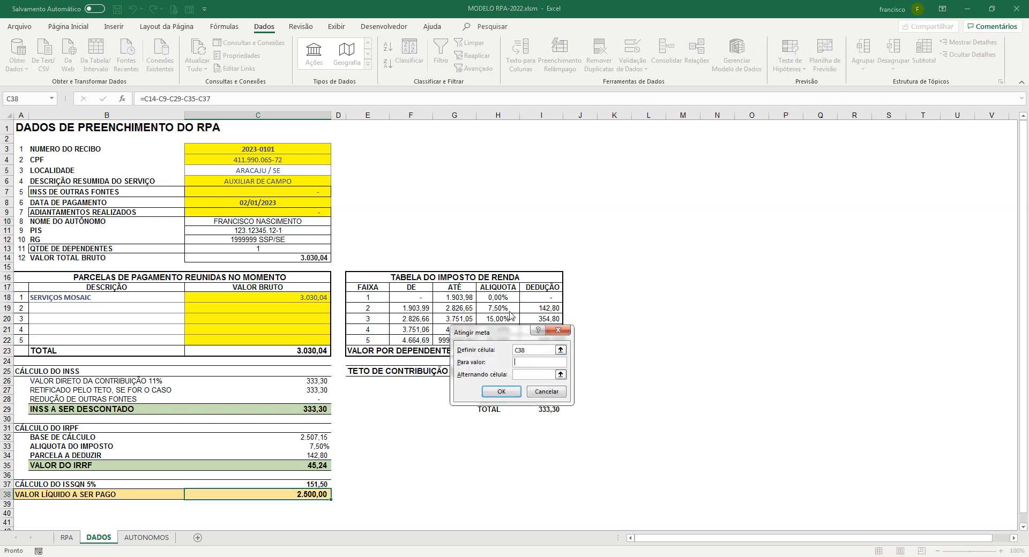
left_click(560, 375)
left_click(322, 296)
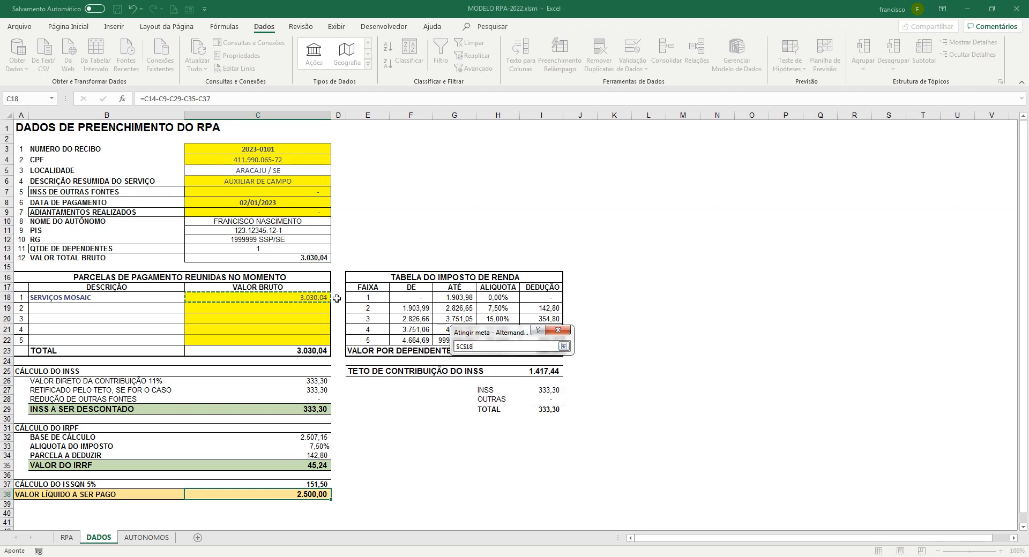
left_click(563, 346)
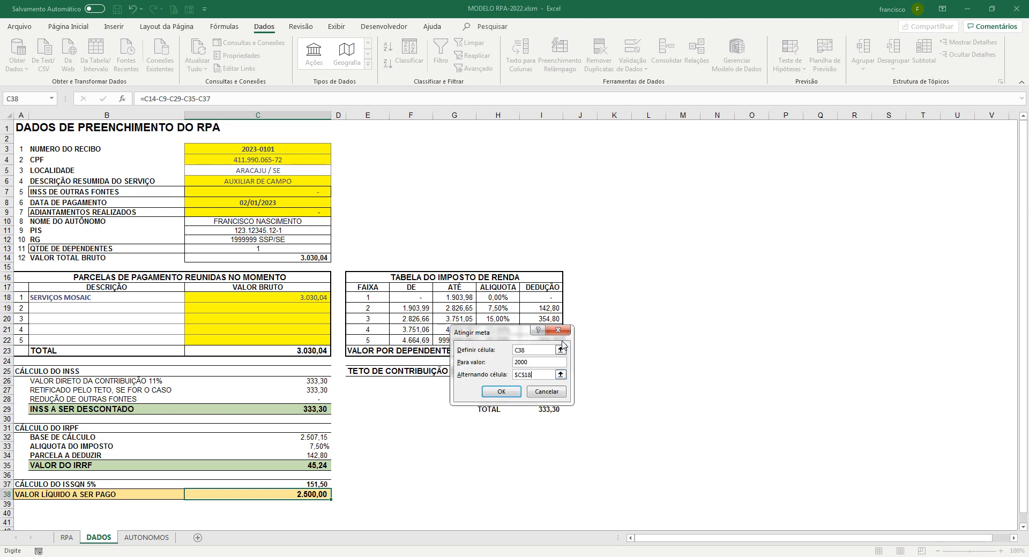
left_click(513, 394)
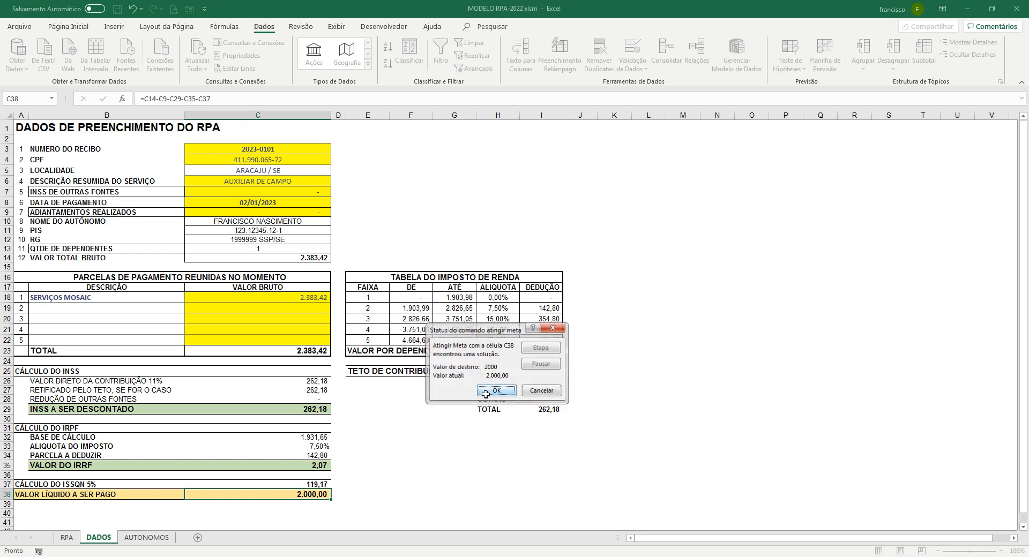
left_click(485, 395)
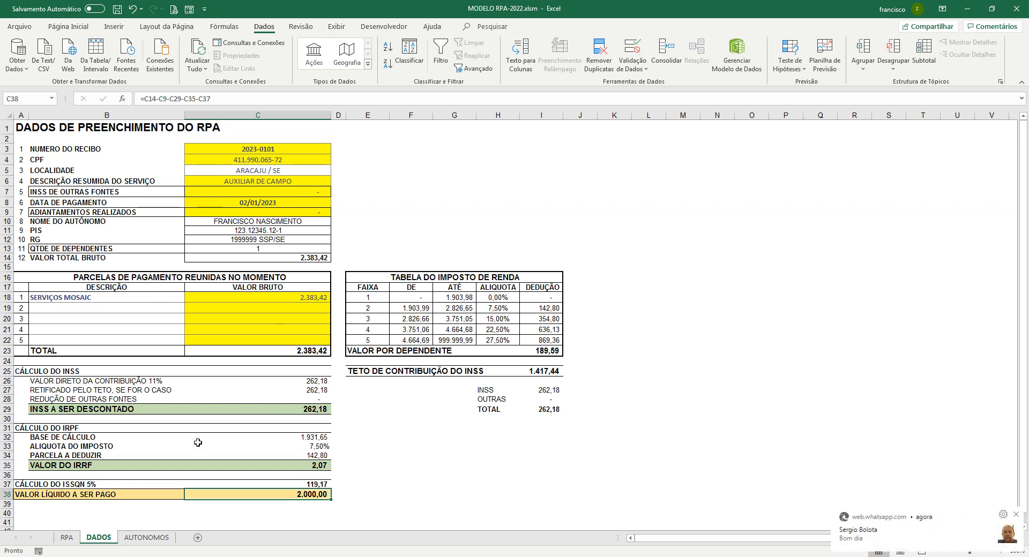
left_click(66, 537)
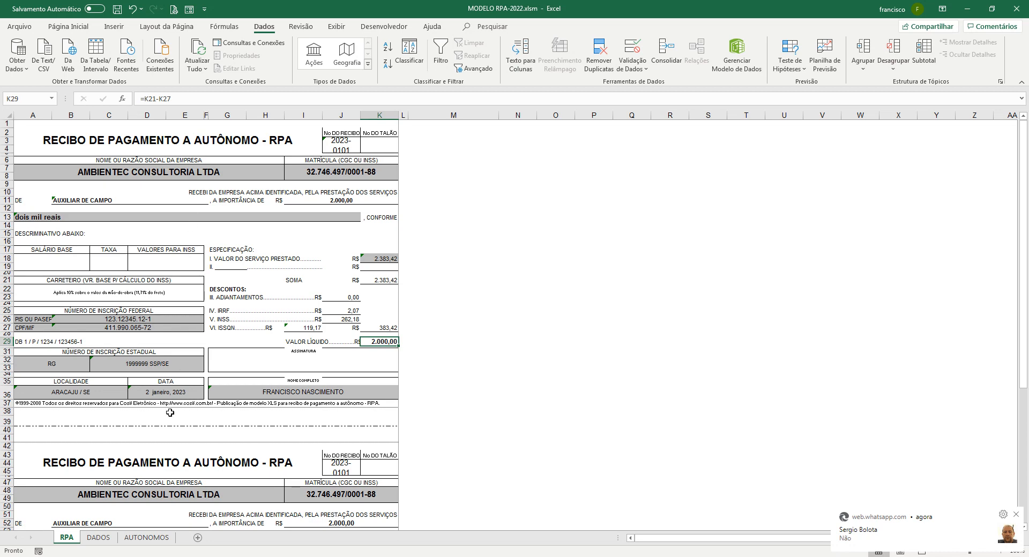
left_click(99, 538)
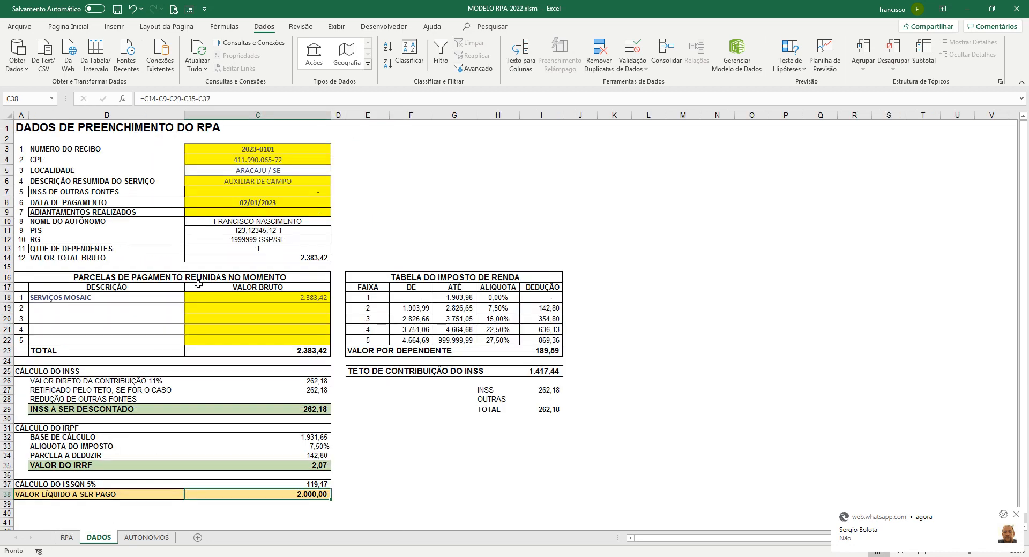
left_click(255, 183)
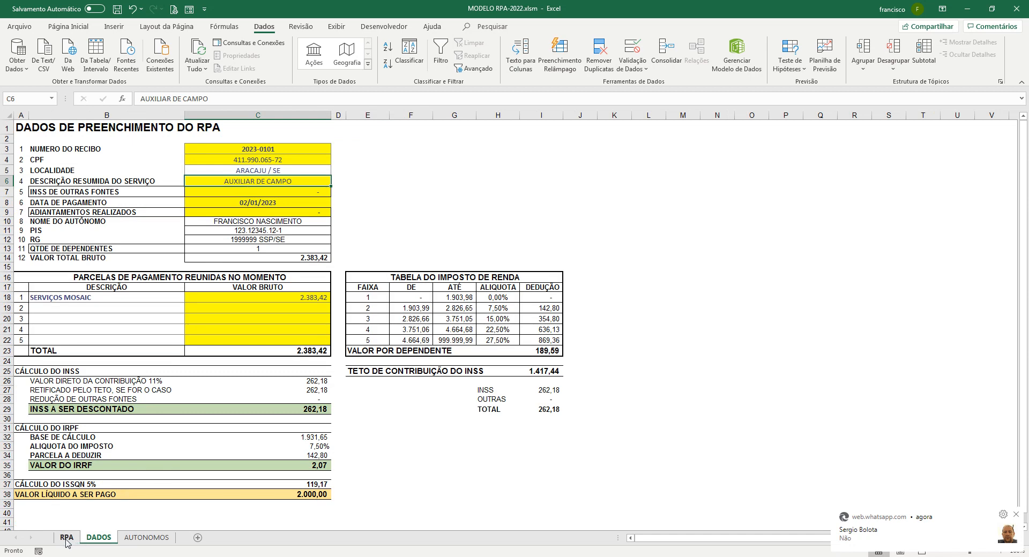
Enter CONSULTORIA GEOPROCESSAMENTO as the service description in C6 and preview the RPA receipt
type("CON")
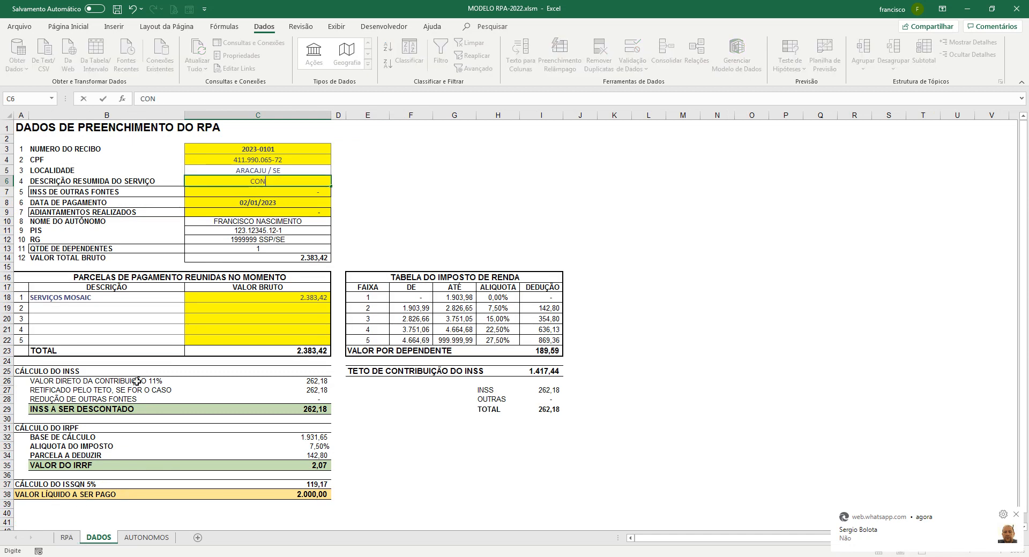
type("SULTORIA GEOPROCESSAMENTO")
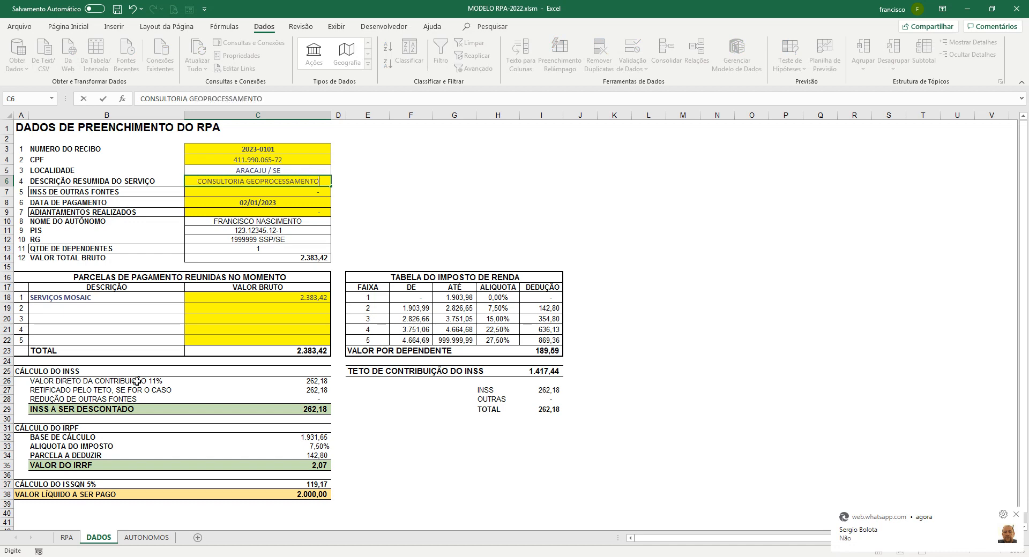
key("Return")
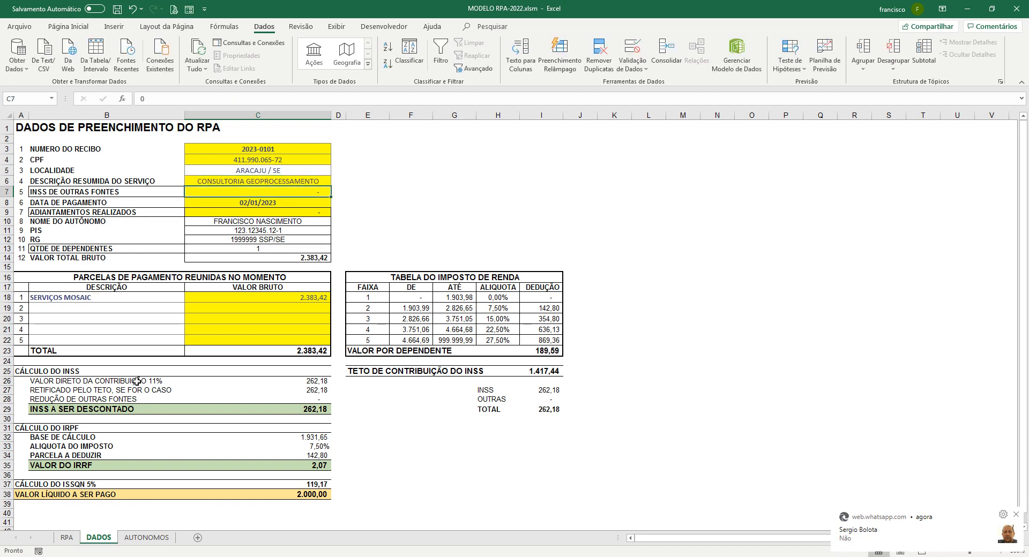
left_click(66, 538)
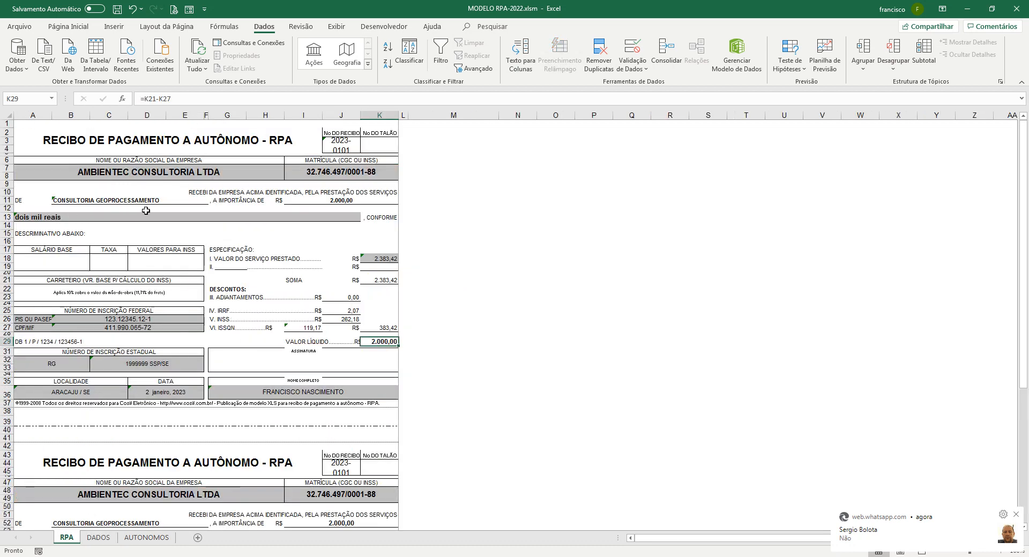
left_click(100, 538)
Correct C6 to CONSULTORIA DE GEOPROCESSAMENTO and verify it on the RPA receipt
left_click(263, 184)
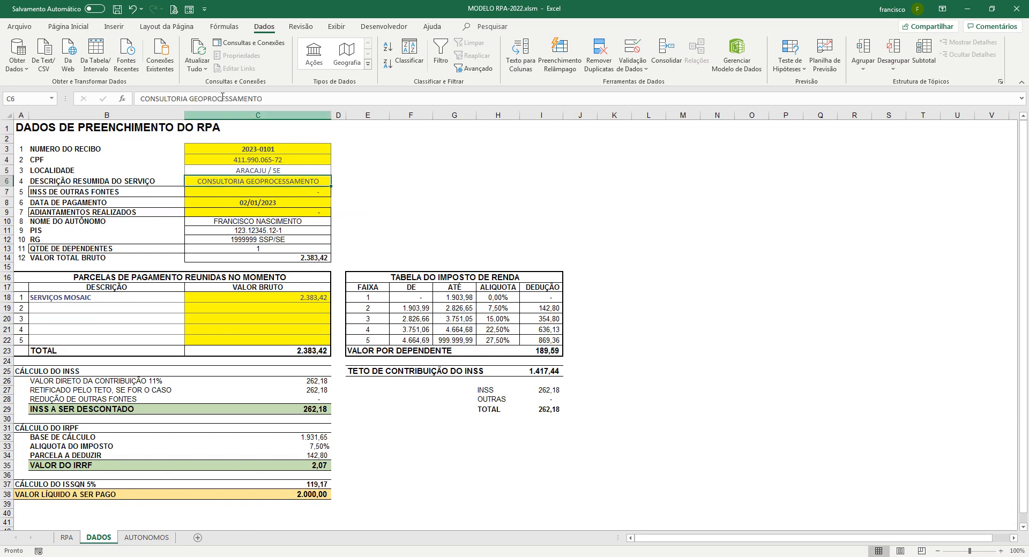
left_click(193, 98)
key("Delete")
type("DE ")
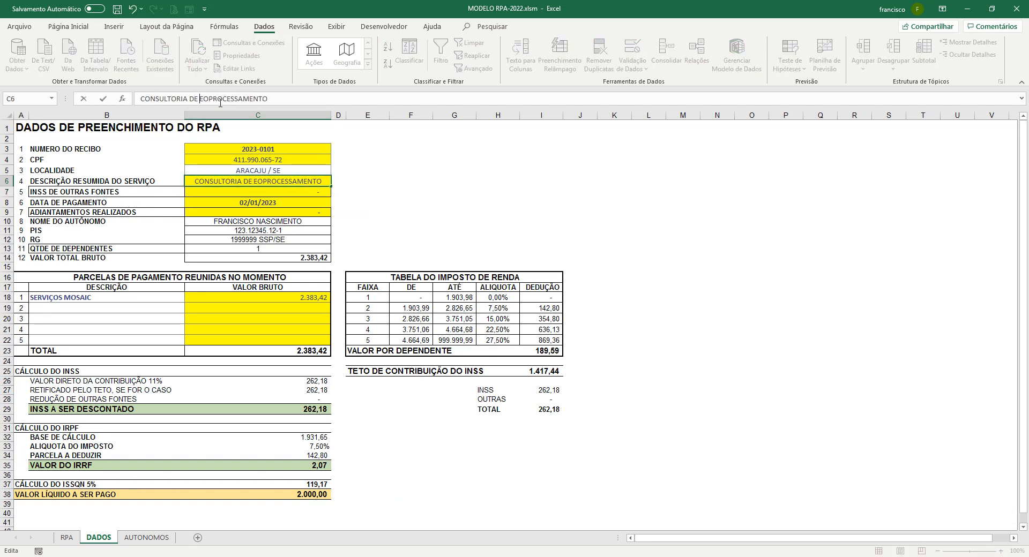
type("G")
key("Return")
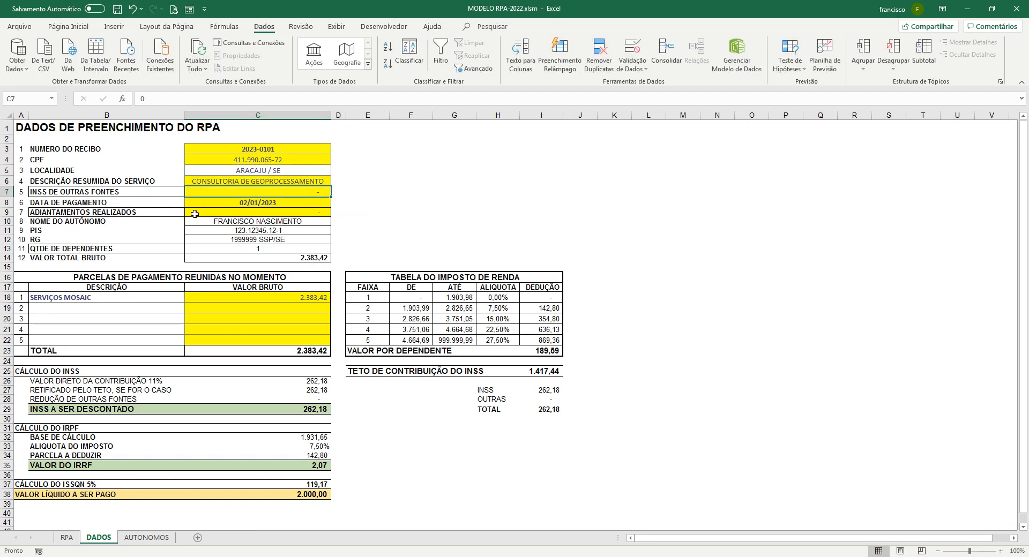
left_click(66, 539)
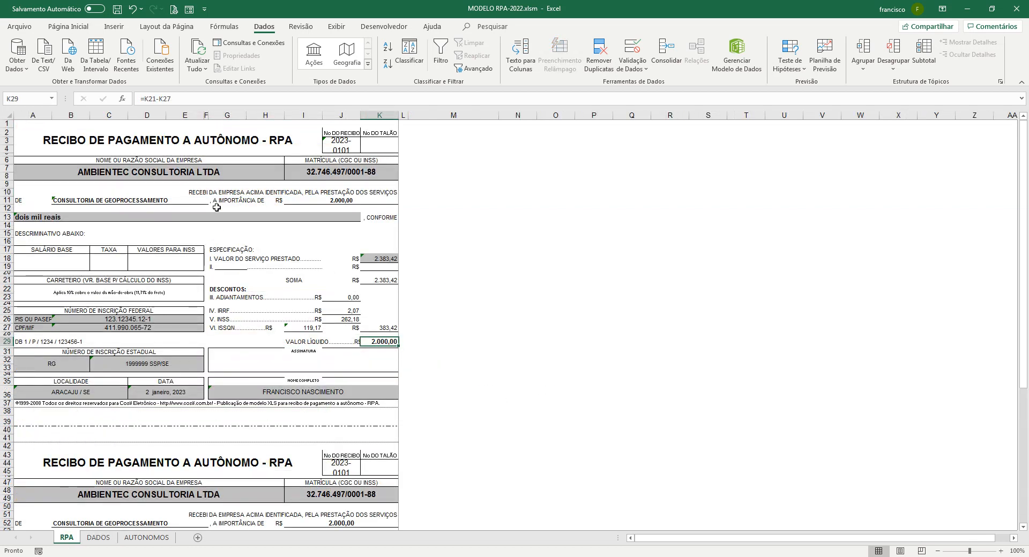
left_click(99, 538)
Shorten the receipt number in C3 to 23-0101 and review it on the RPA receipt
left_click(276, 149)
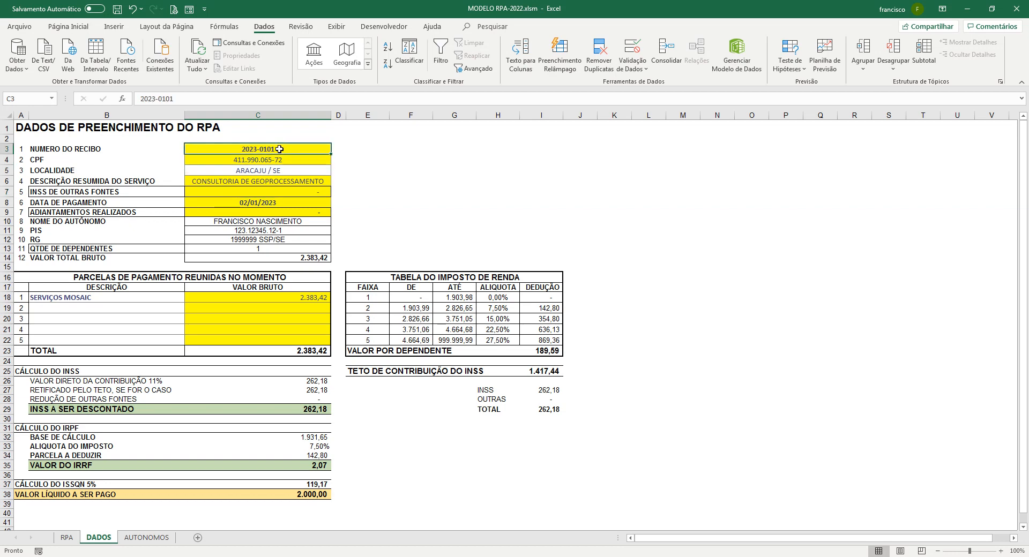
key("F2")
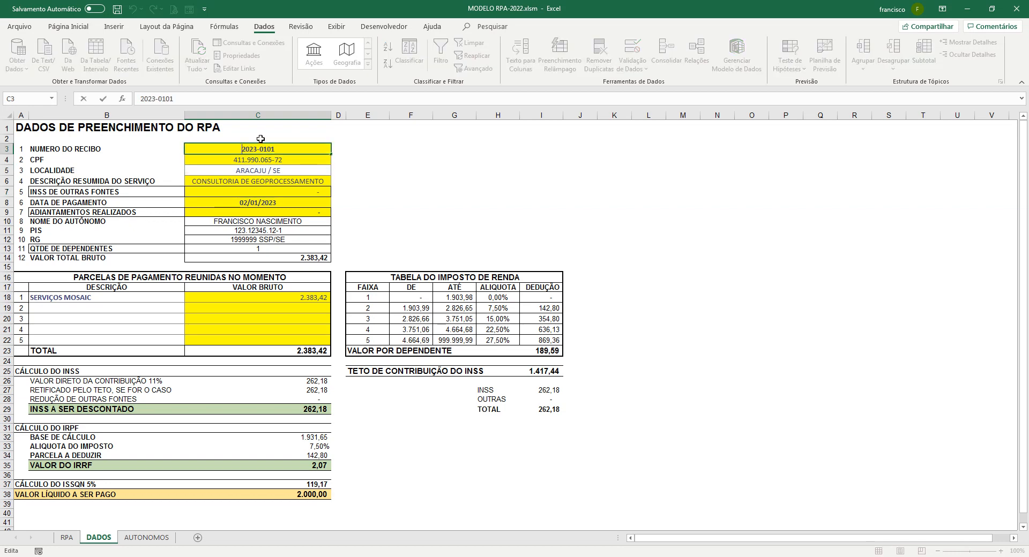
key("Home")
key("Delete")
key("Delete")
key("Return")
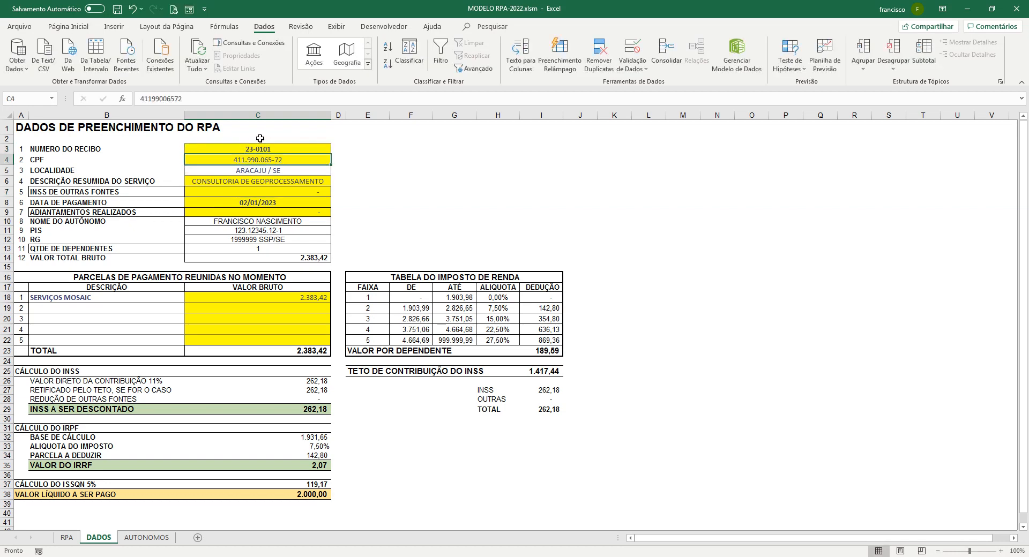
left_click(67, 538)
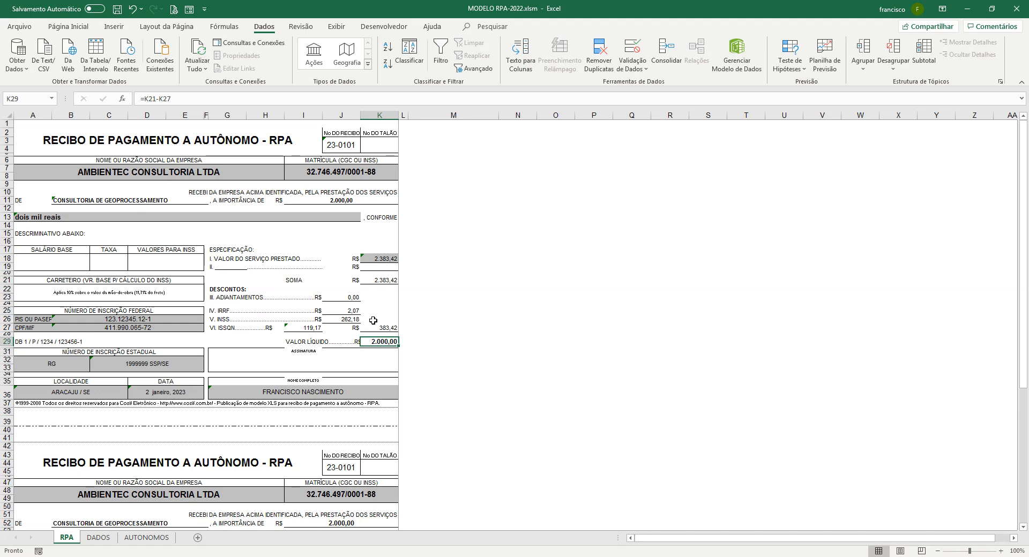
left_click(98, 537)
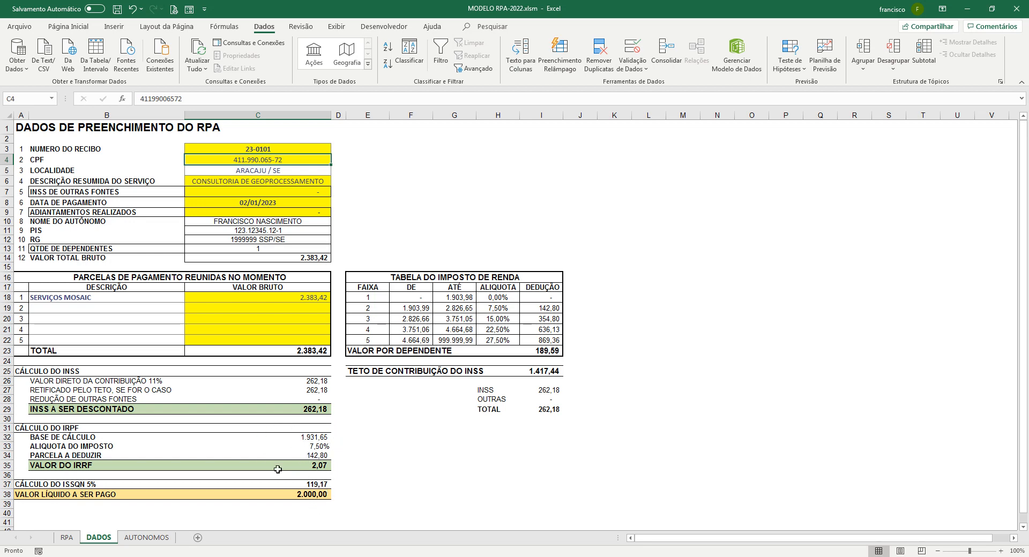
left_click(67, 539)
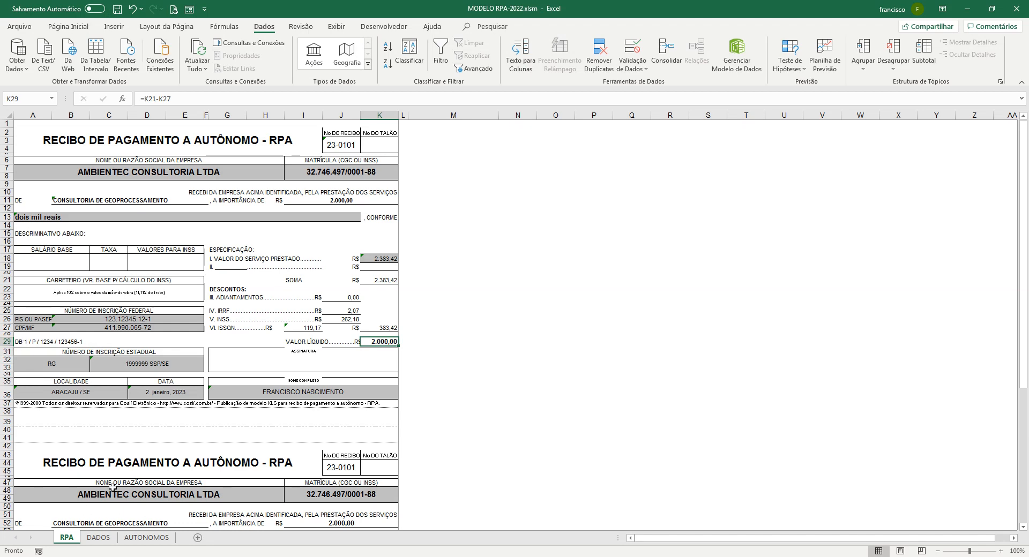
left_click(146, 538)
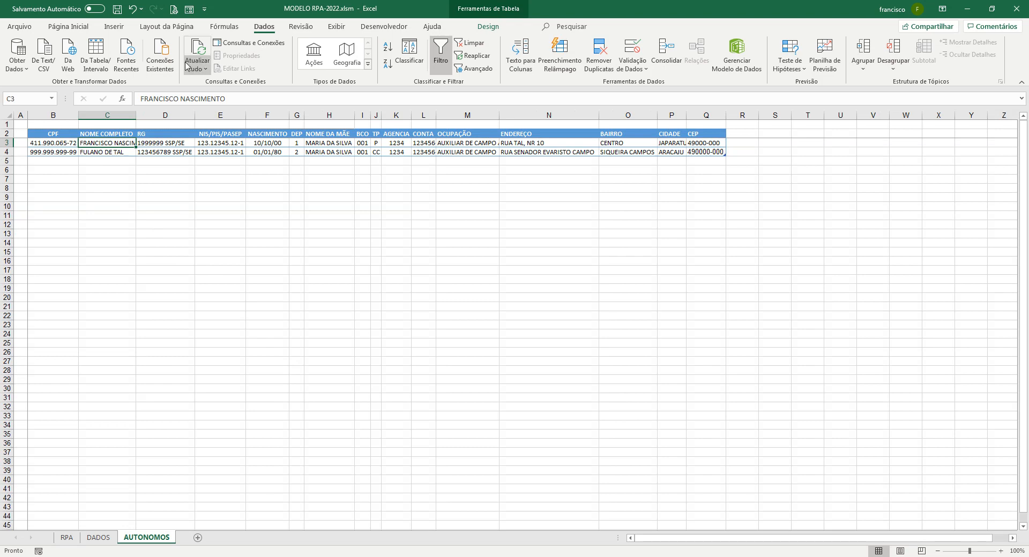
left_click(188, 9)
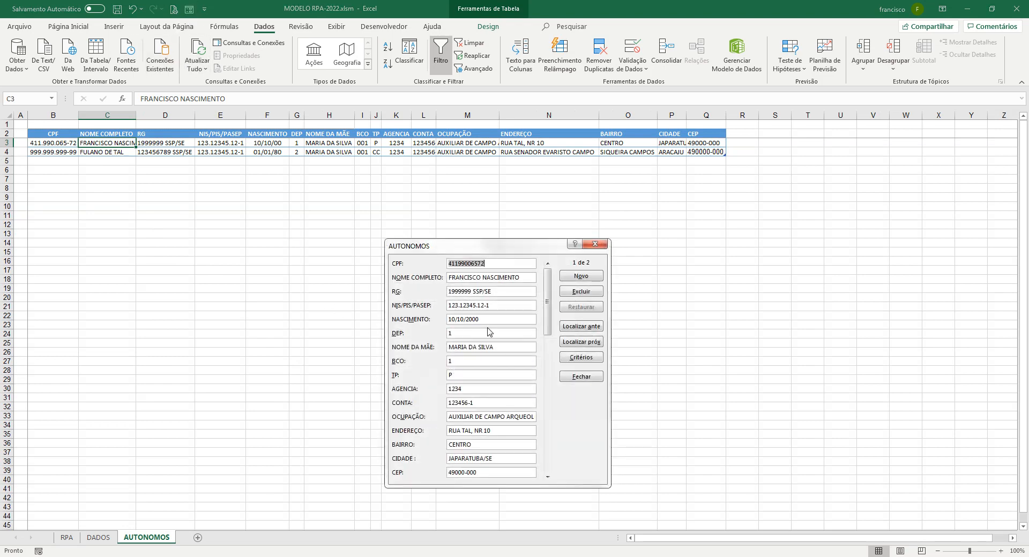
left_click(472, 362)
type("00")
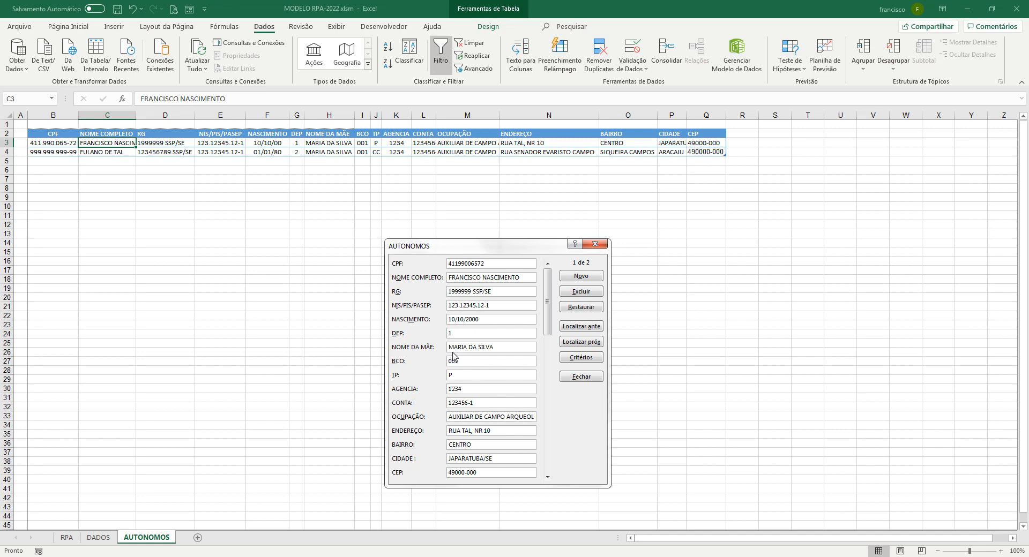
key("Return")
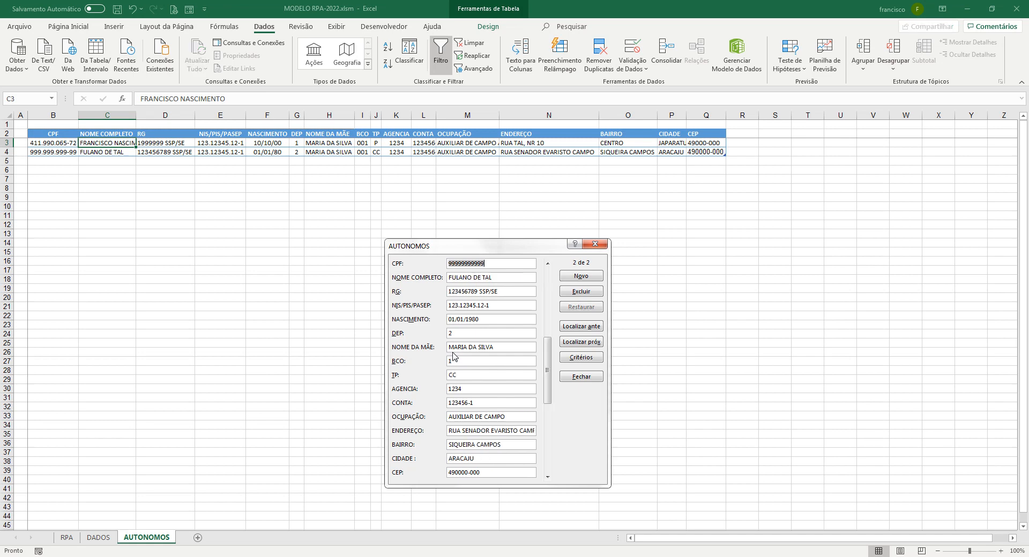
left_click(596, 244)
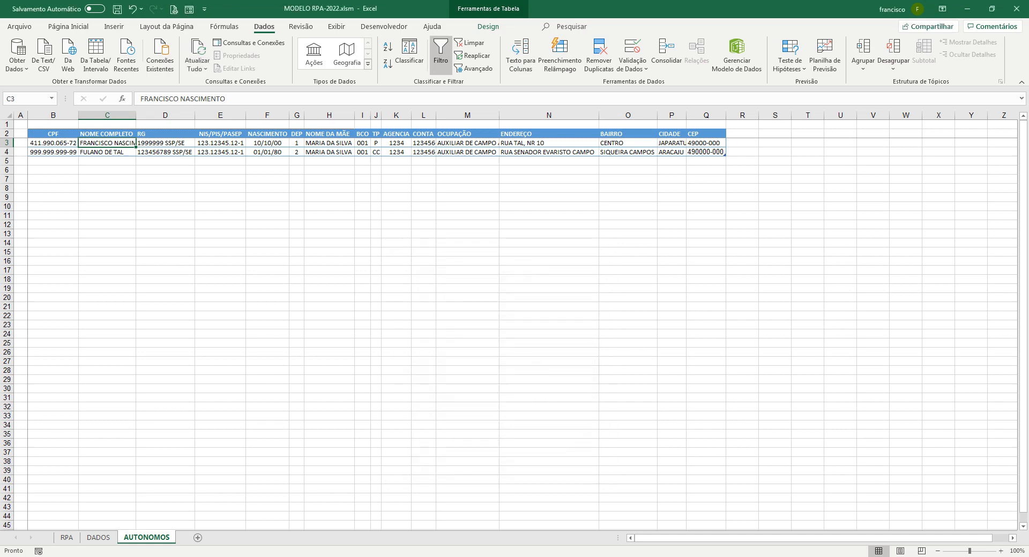
left_click(66, 537)
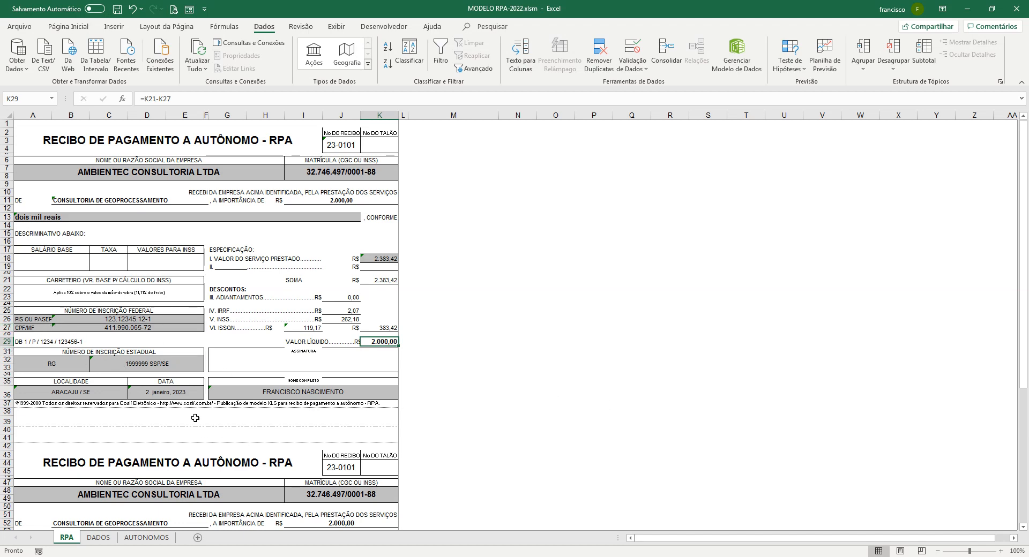
Fill locality cell C5 on DADOS yellow, then select date cell D36 on the RPA sheet
left_click(99, 538)
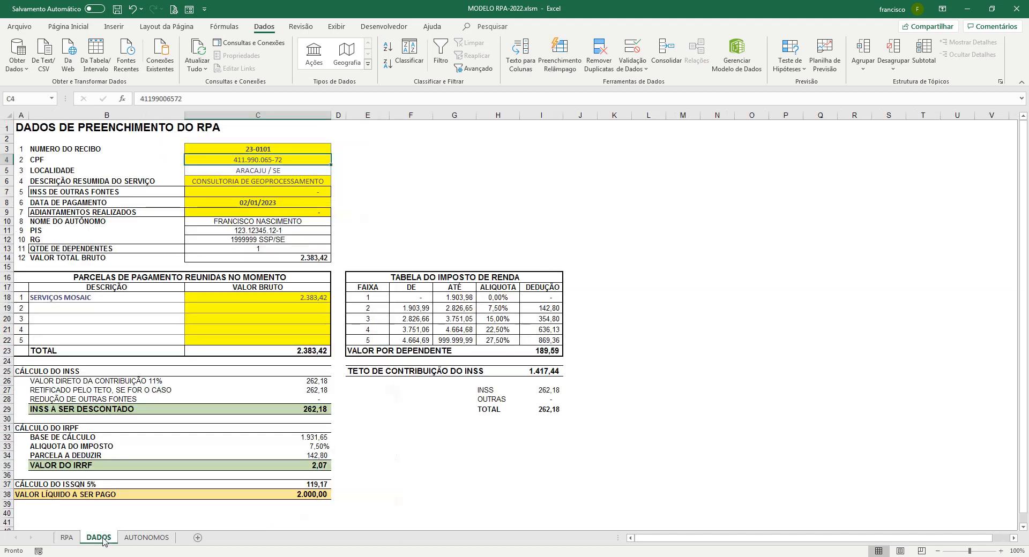
left_click(261, 171)
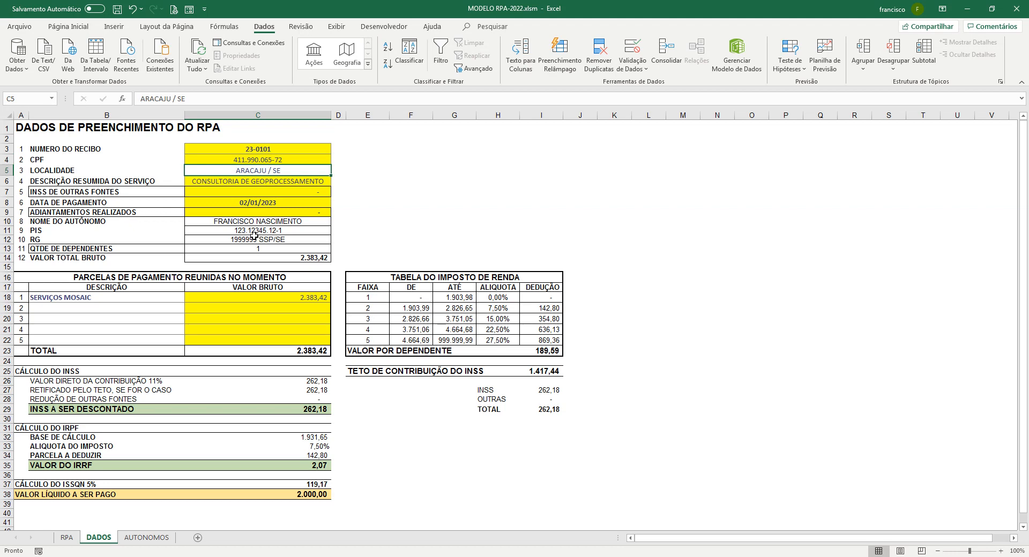
left_click(153, 540)
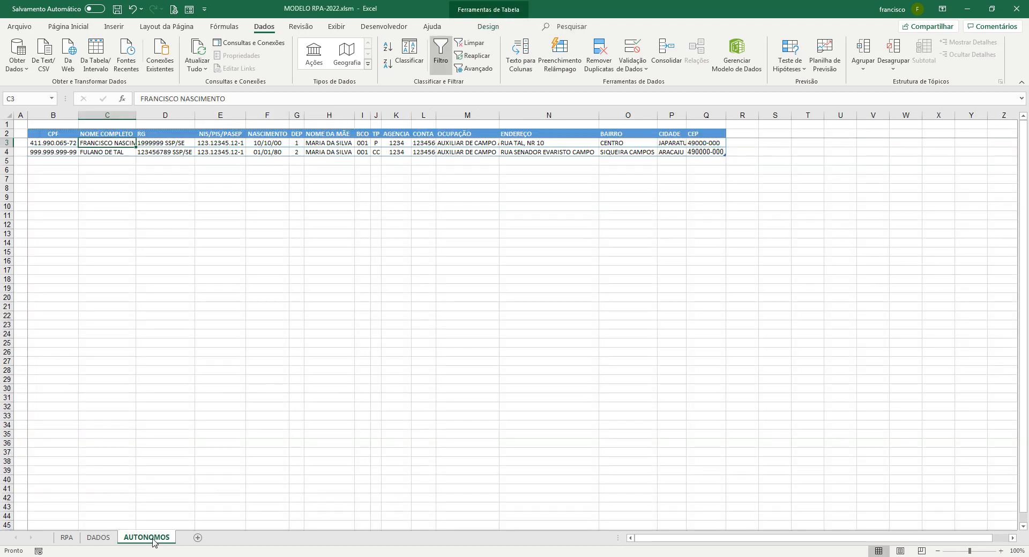
left_click(96, 539)
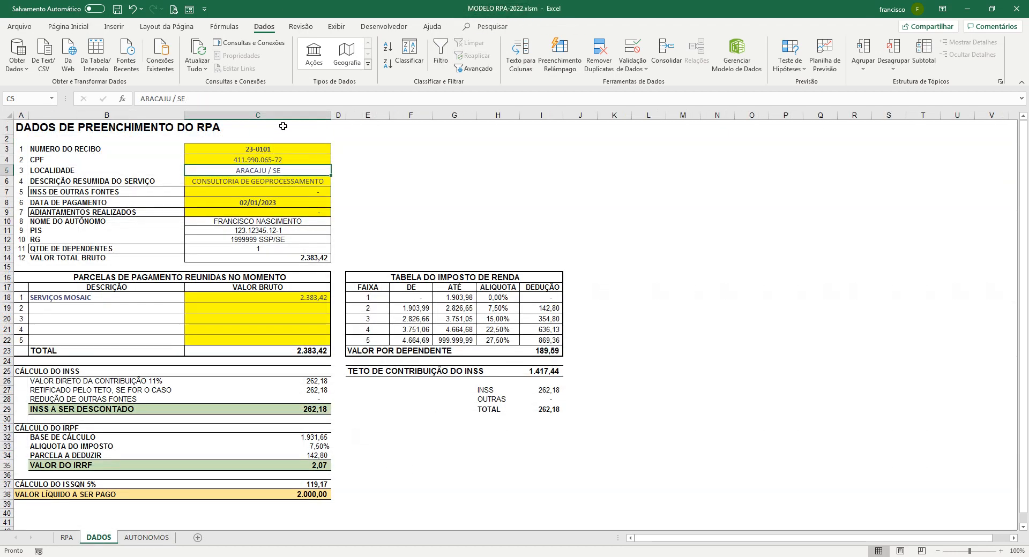
left_click(65, 29)
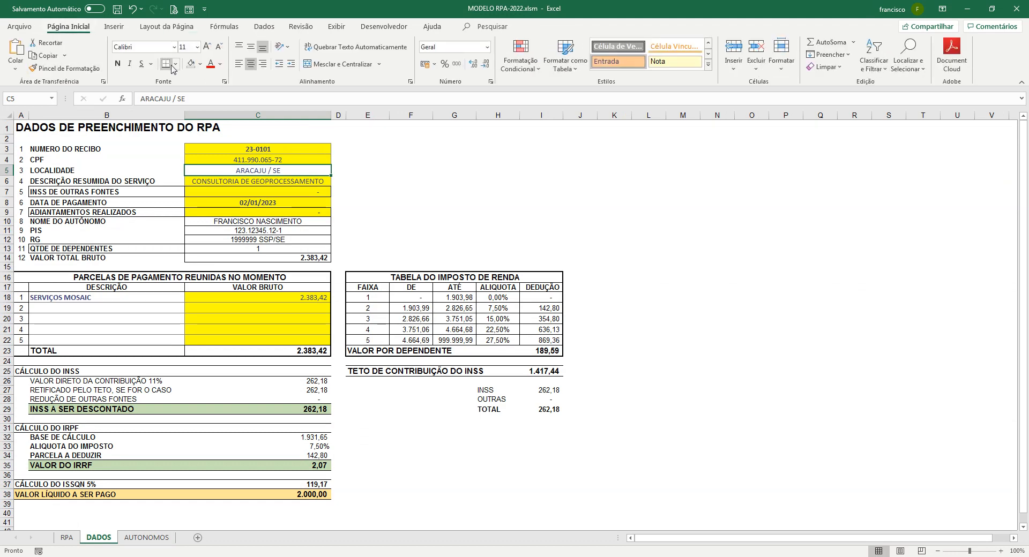
left_click(200, 65)
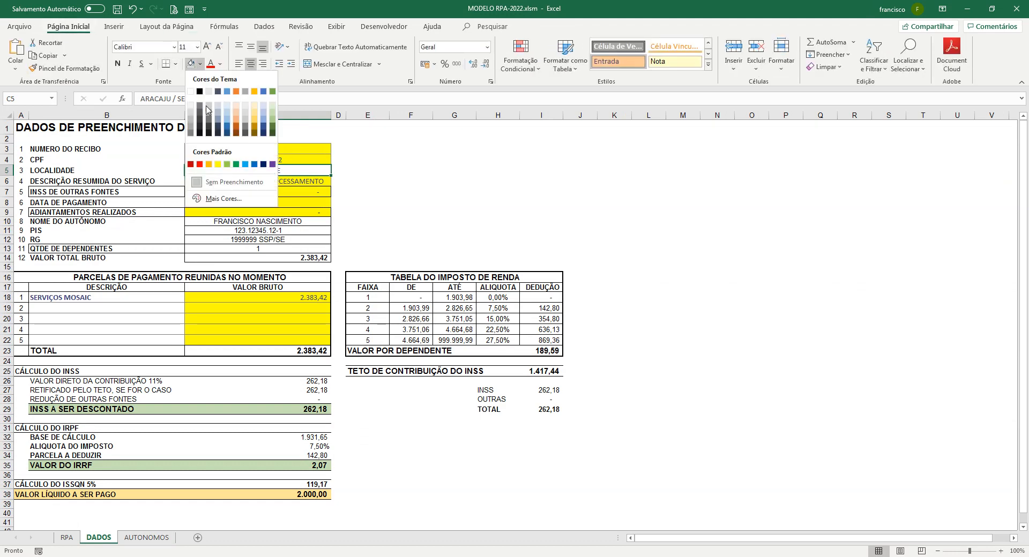
left_click(218, 164)
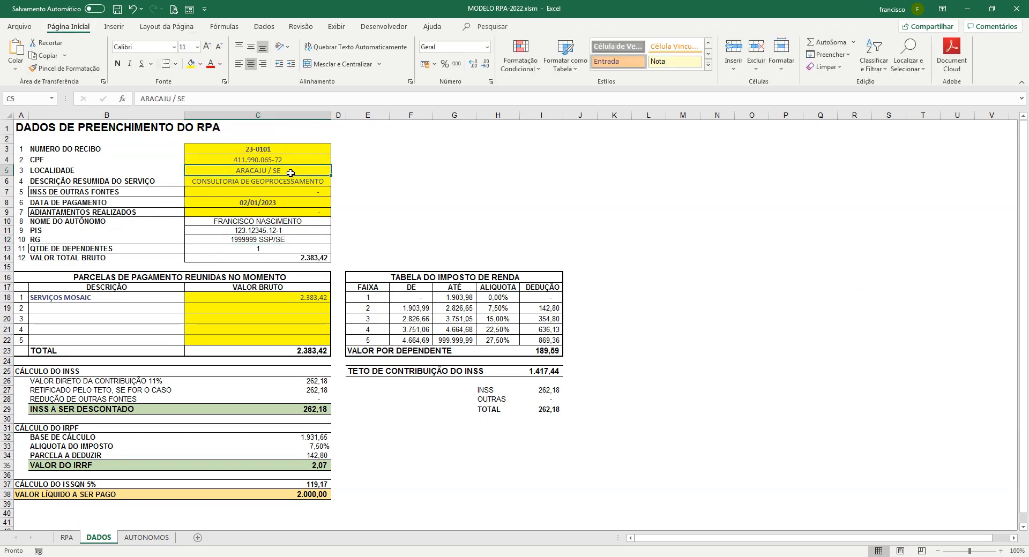
left_click(65, 539)
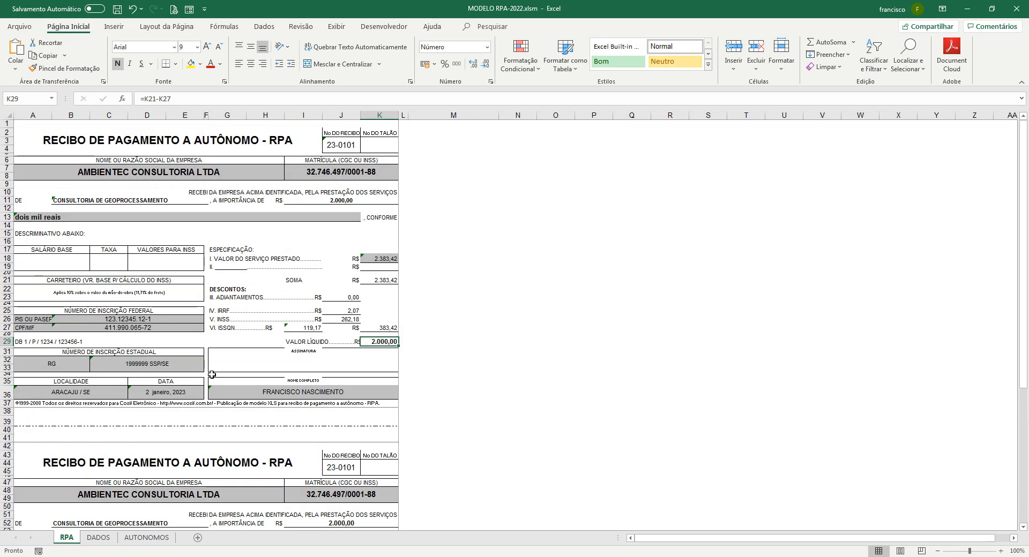
left_click(190, 394)
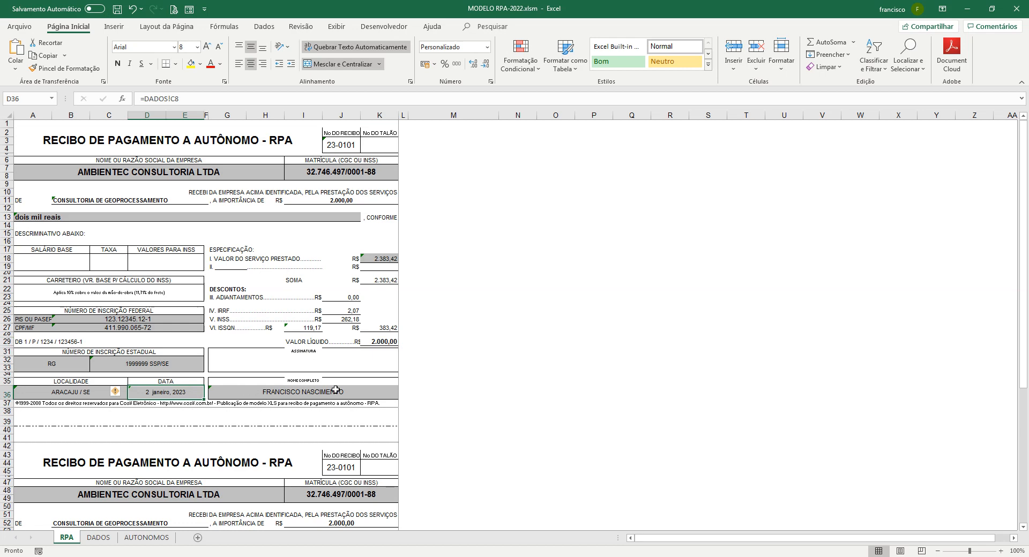
Insert the extra surname into the first worker's NOME COMPLETO on AUTONOMOS using the data form
left_click(147, 538)
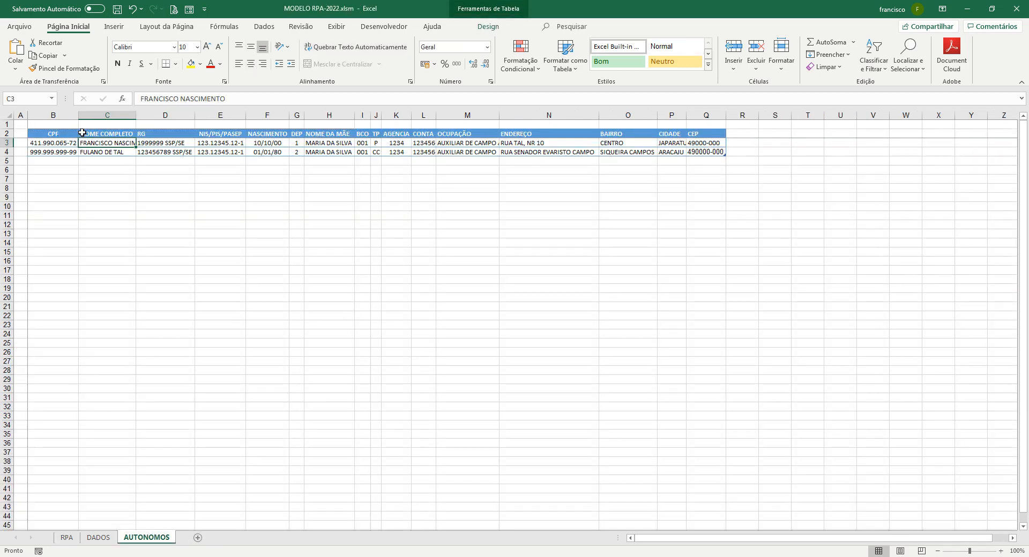
left_click(189, 9)
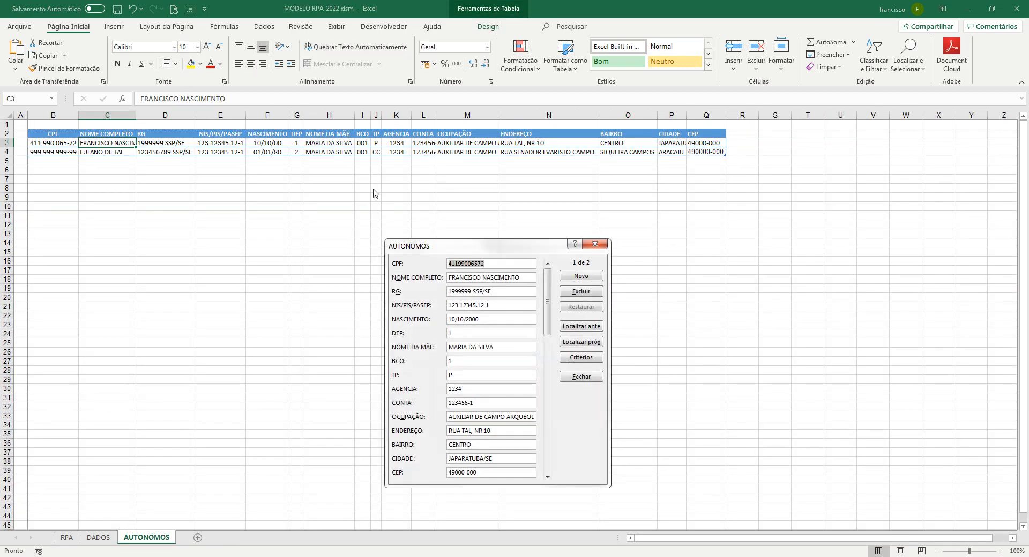
left_click(481, 277)
type("DÓREA")
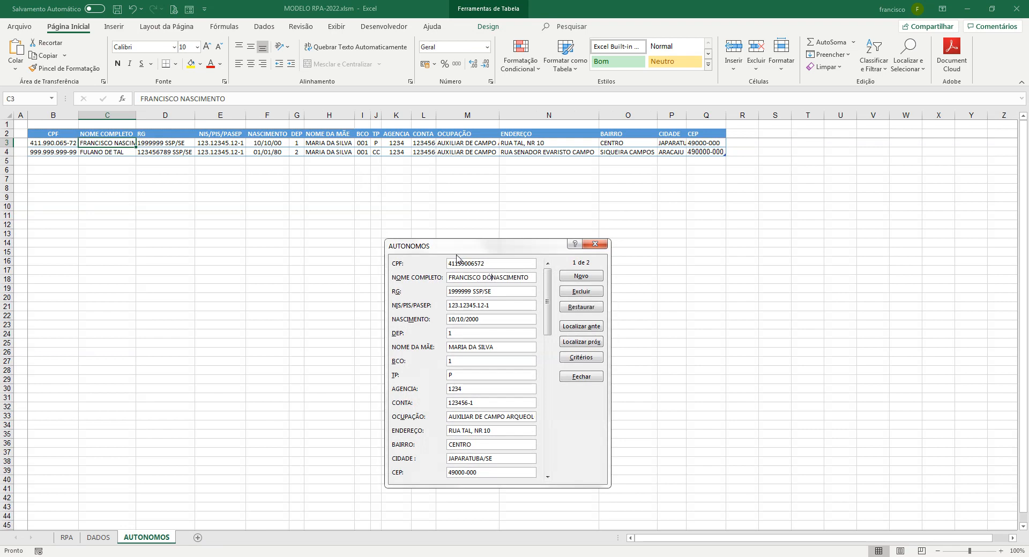
key("Return")
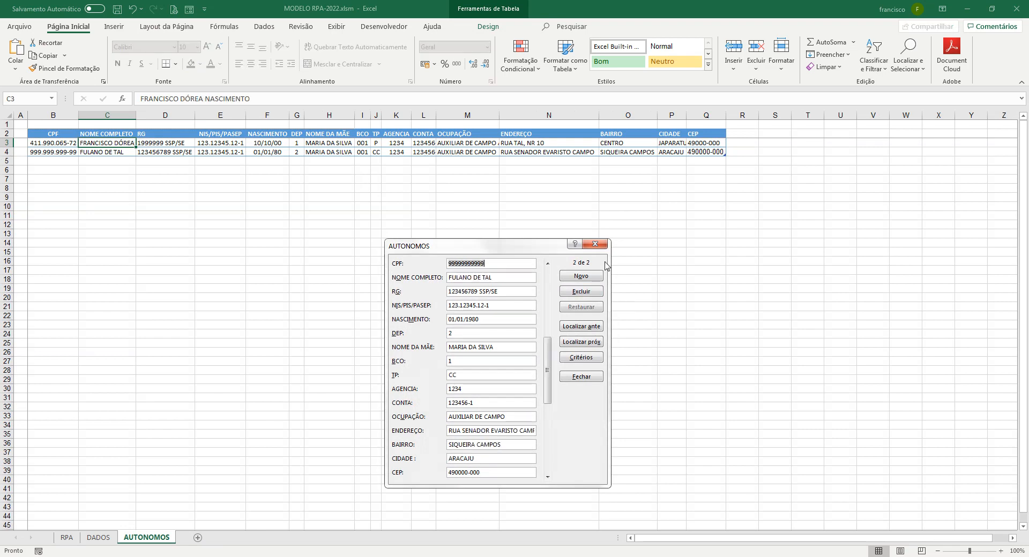
left_click(595, 244)
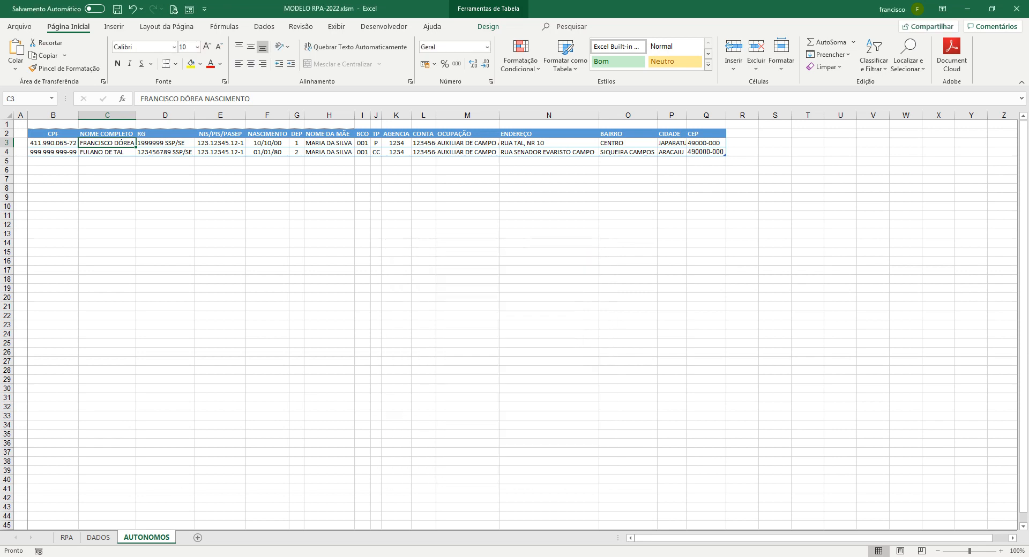
Review the RPA receipt sheet to confirm the updated payee name
left_click(67, 537)
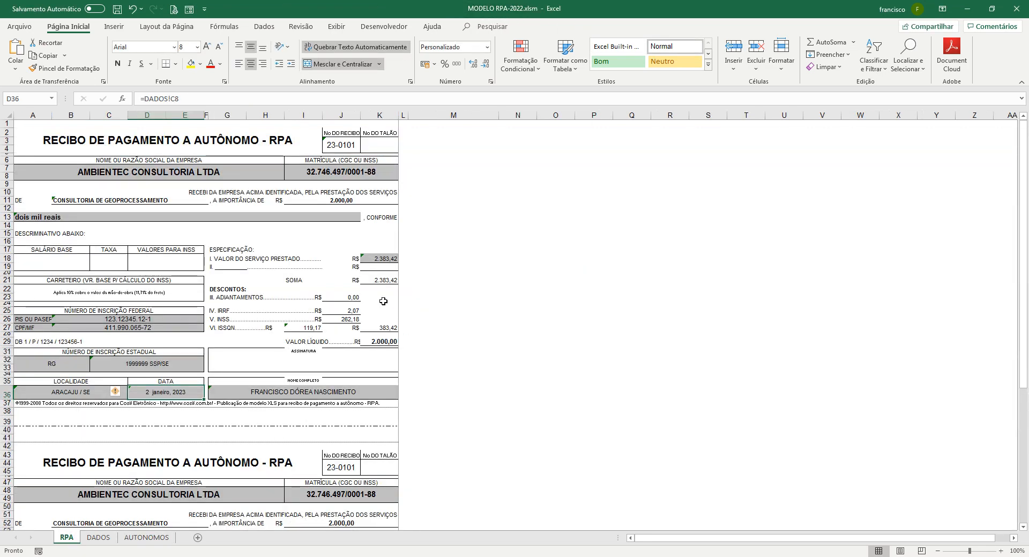
scroll(384, 301, "down", 10)
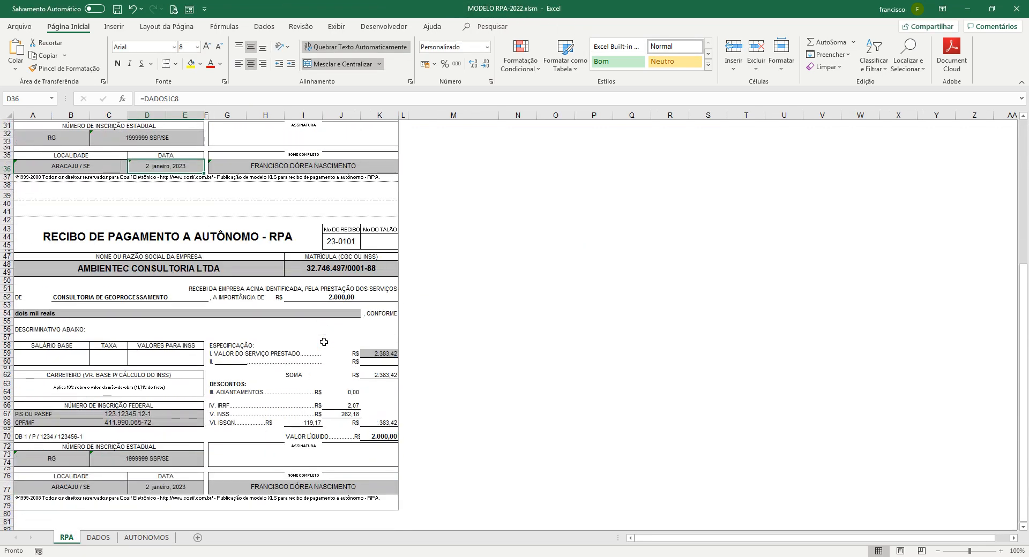
scroll(324, 342, "down", 3)
scroll(327, 329, "up", 7)
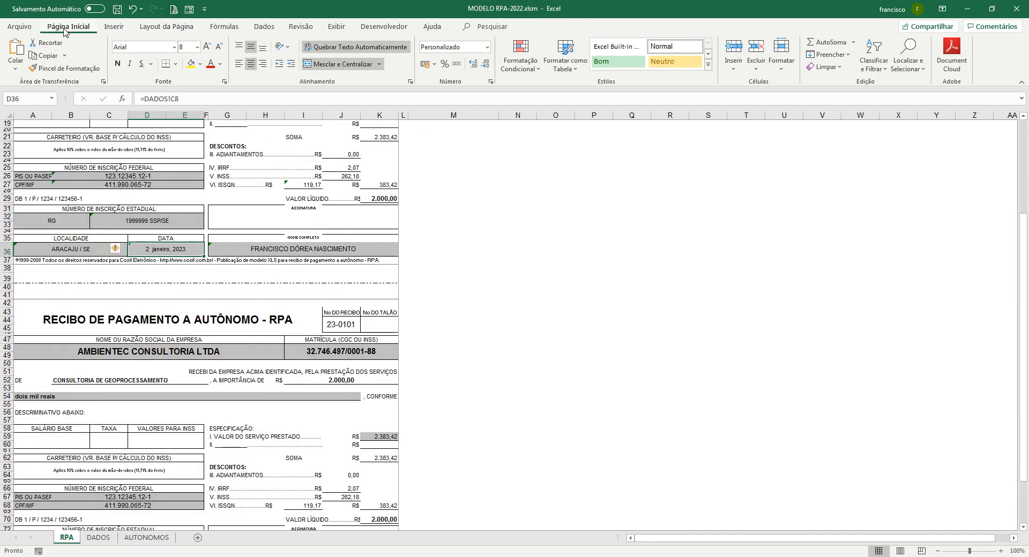
Publish the RPA sheet as MODELO RPA-2022.pdf on the Desktop, then close Javelin Reader
left_click(20, 27)
left_click(47, 235)
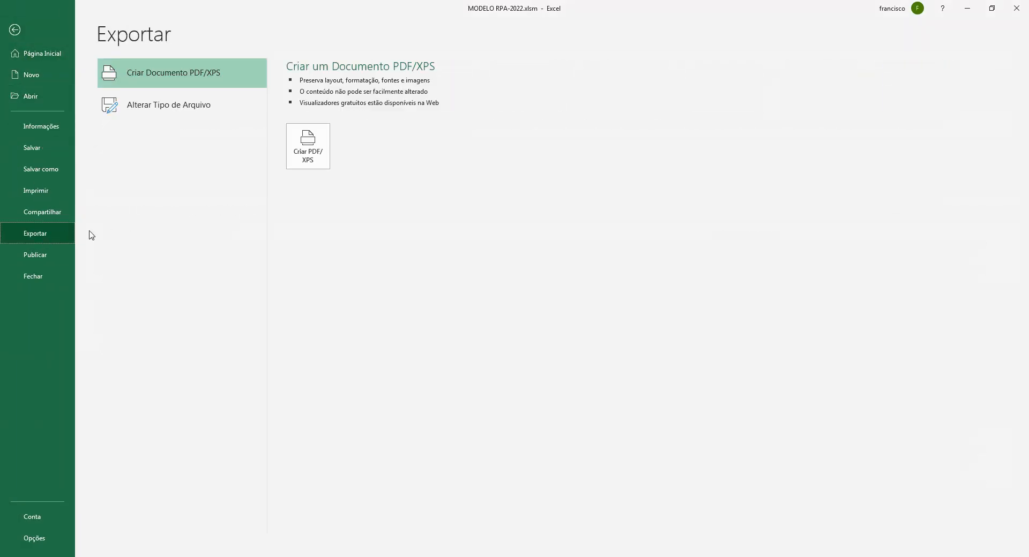
left_click(308, 148)
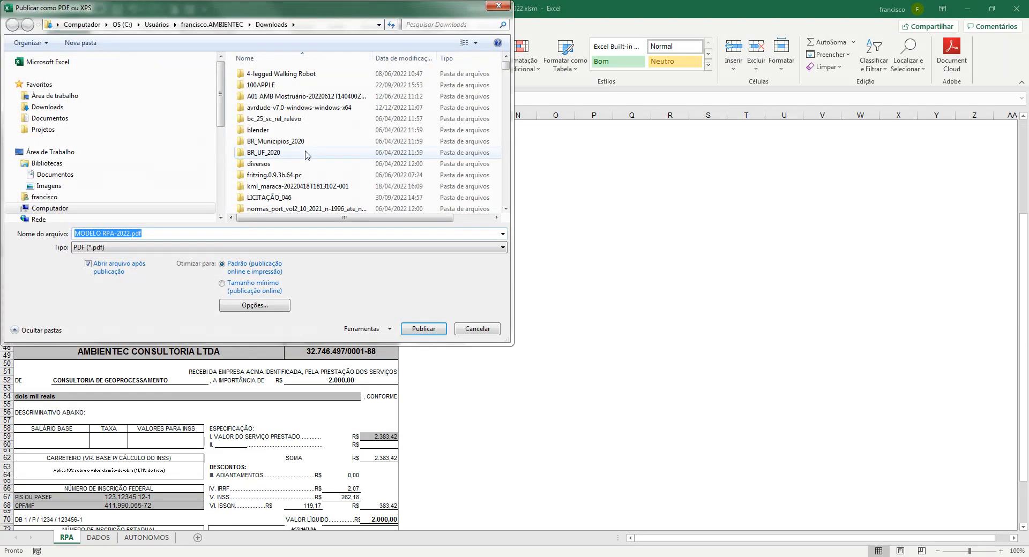
left_click(71, 96)
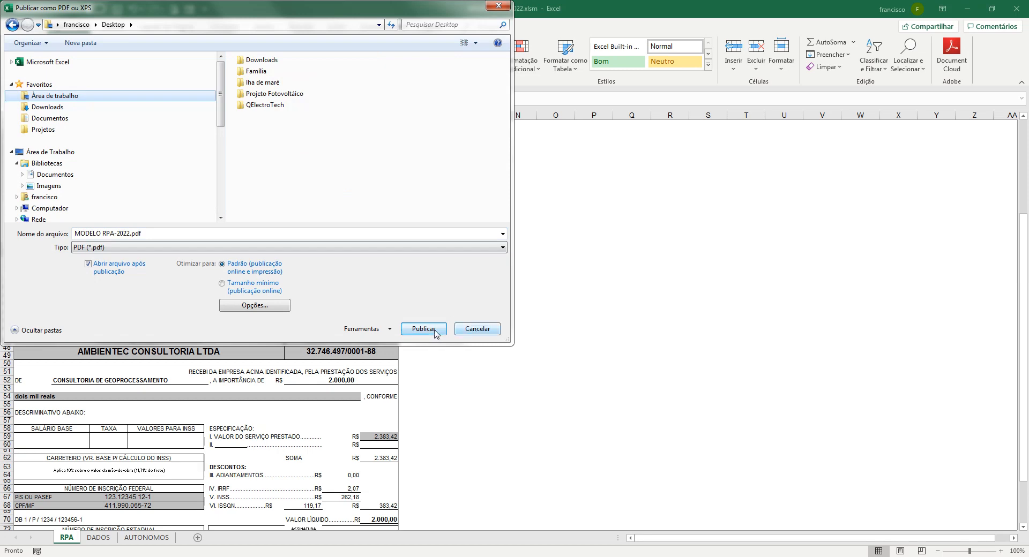
left_click(434, 330)
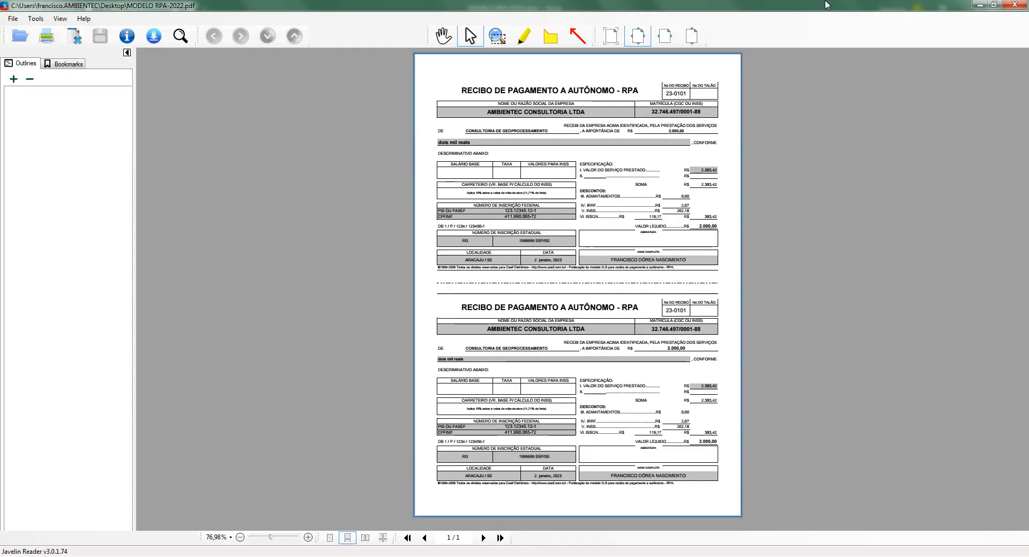
left_click(1006, 6)
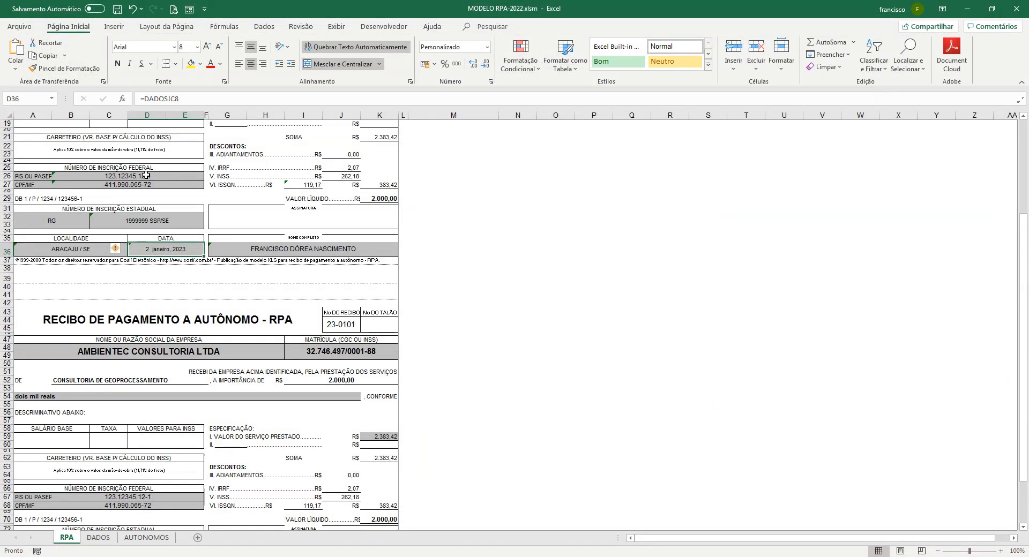
Save MODELO RPA-2022.xlsm from the Quick Access Toolbar
left_click(117, 10)
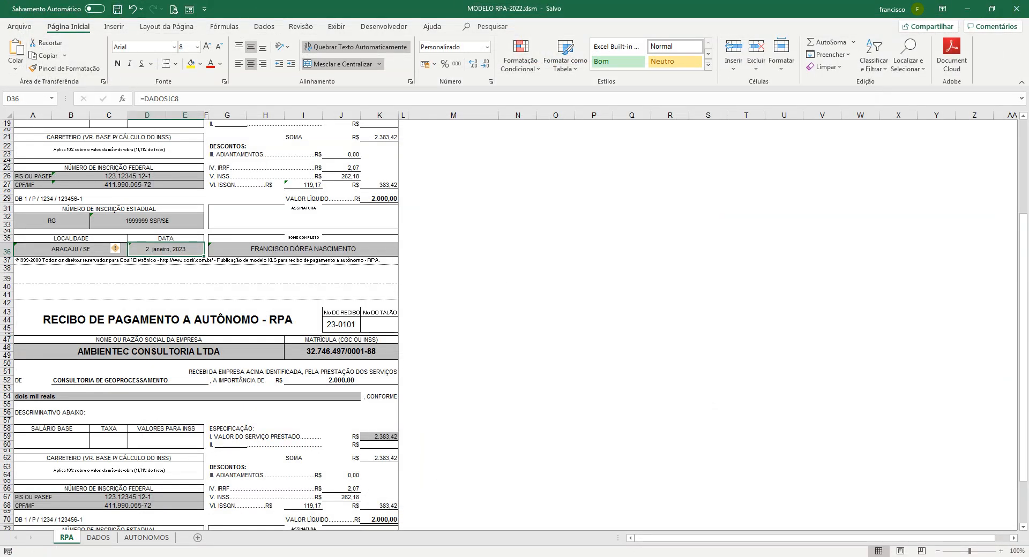